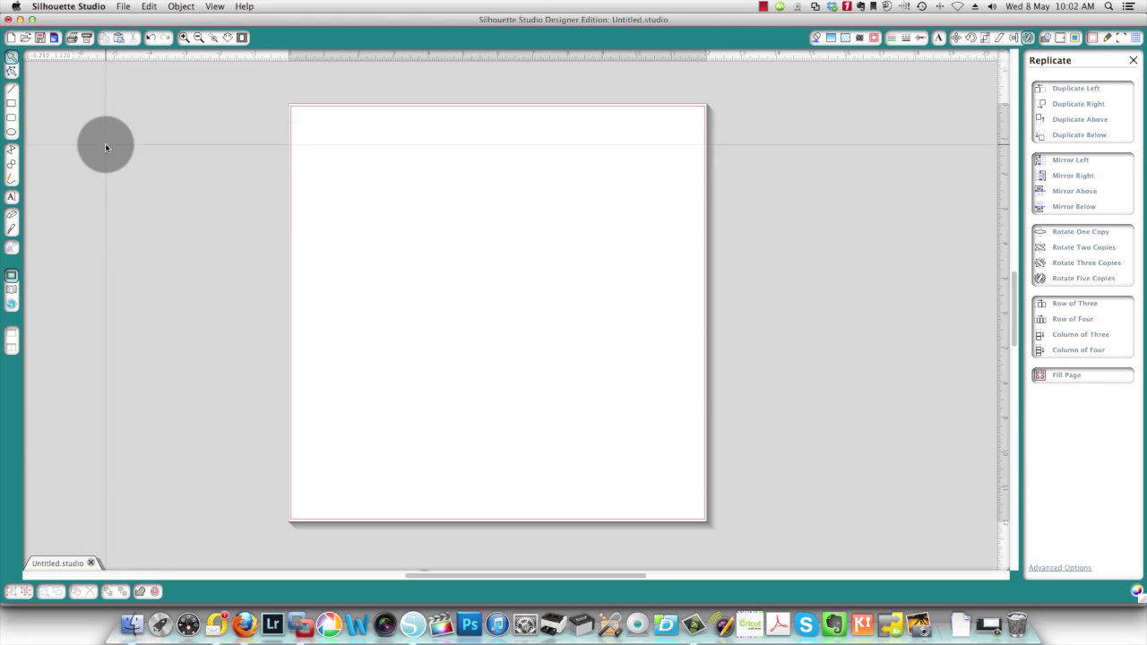
Draw a large circle on the page with the Ellipse tool
scroll(77, 114, right, 1)
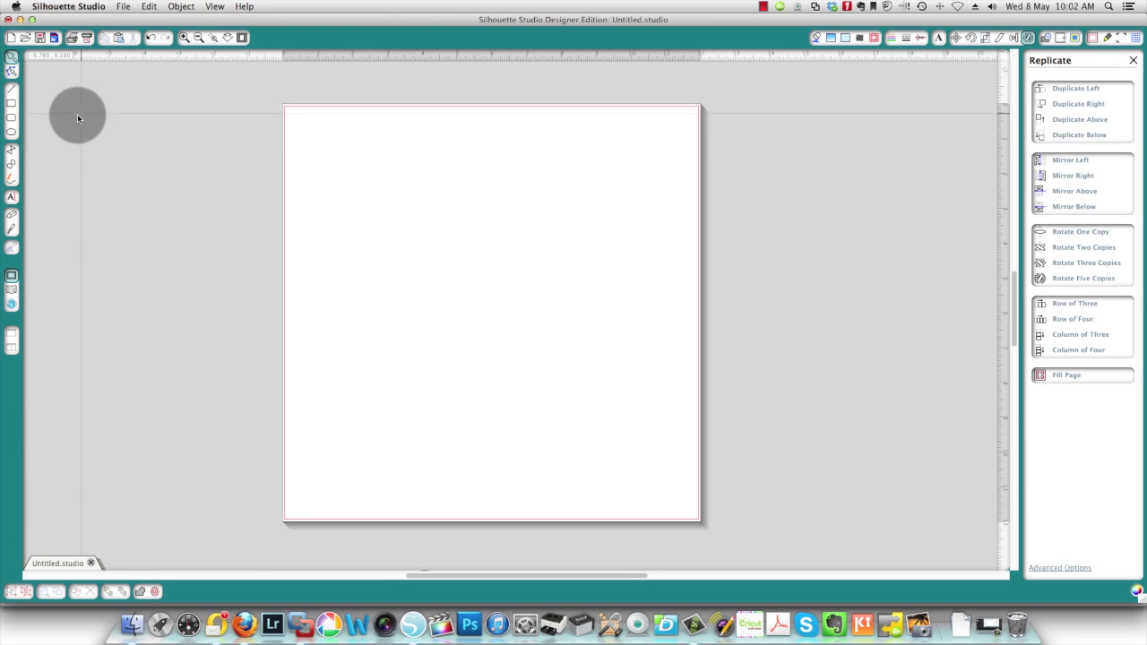
click(11, 132)
drag(361, 179, 567, 383)
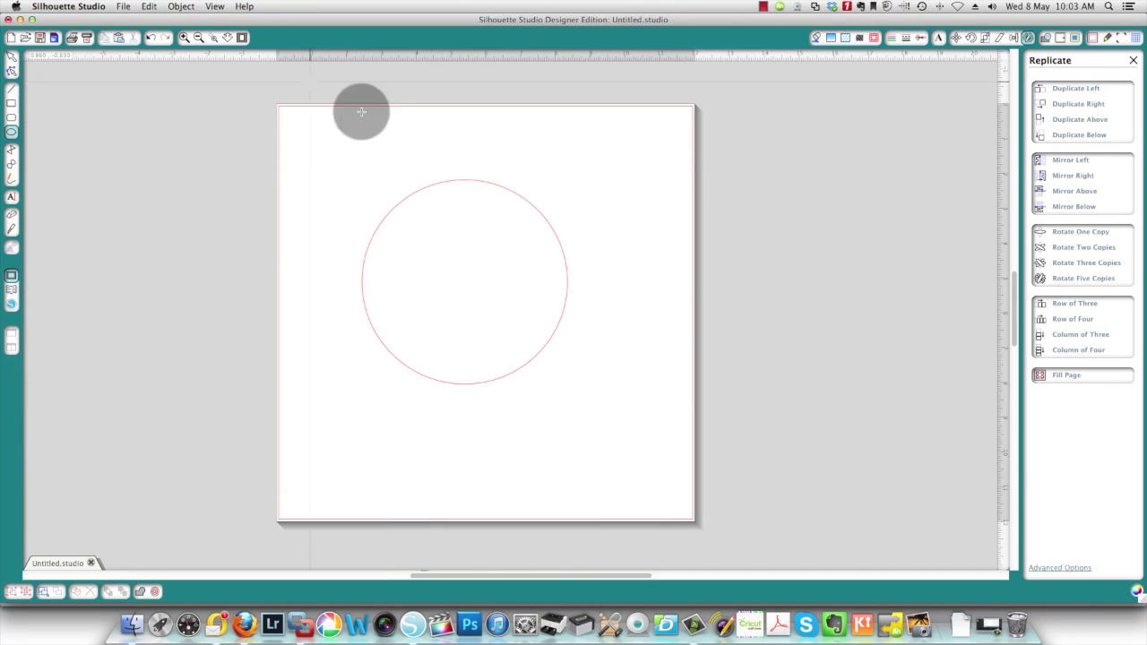
Search the library for 'border' and pick the pinking scallop border design
click(11, 303)
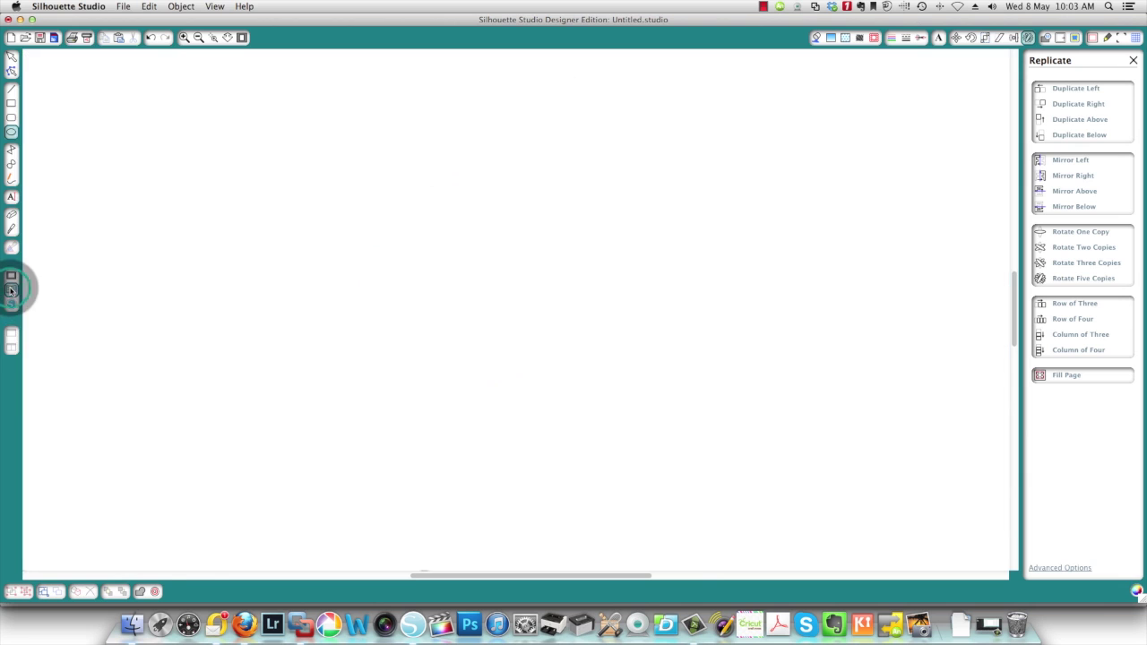
scroll(790, 324, down, 10)
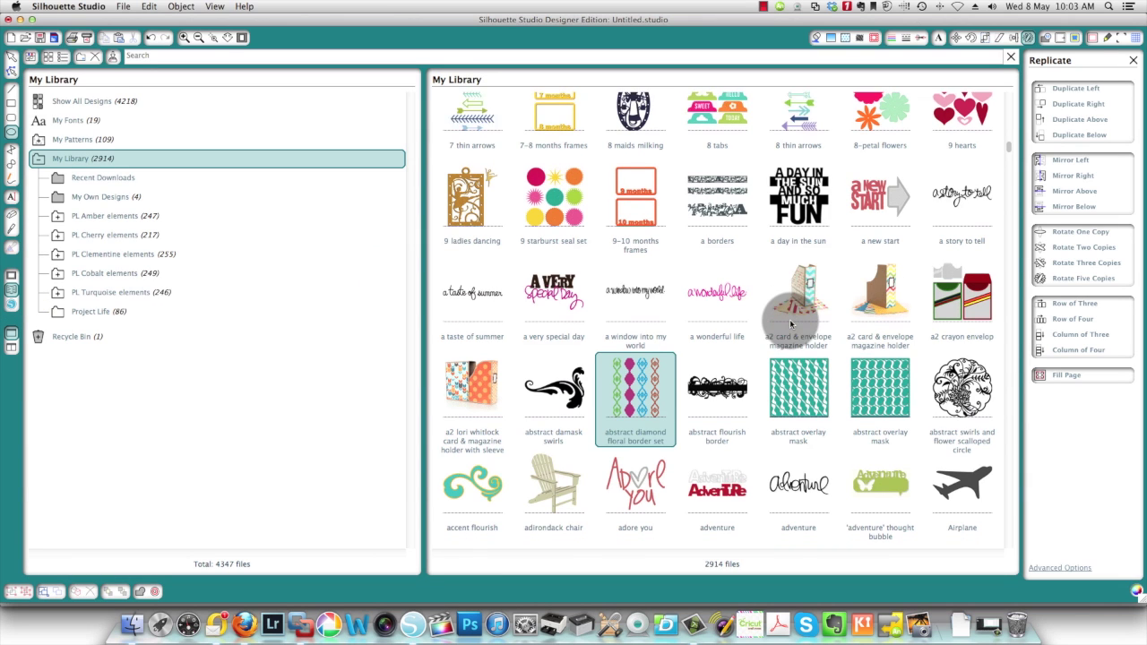
scroll(791, 325, down, 5)
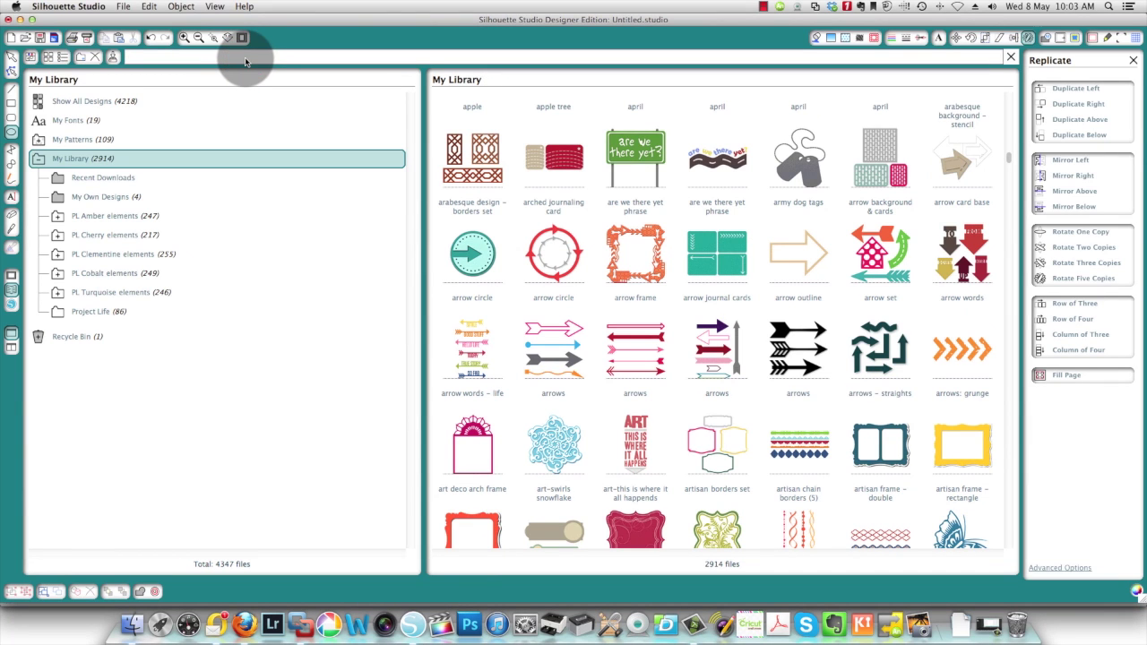
text(bor)
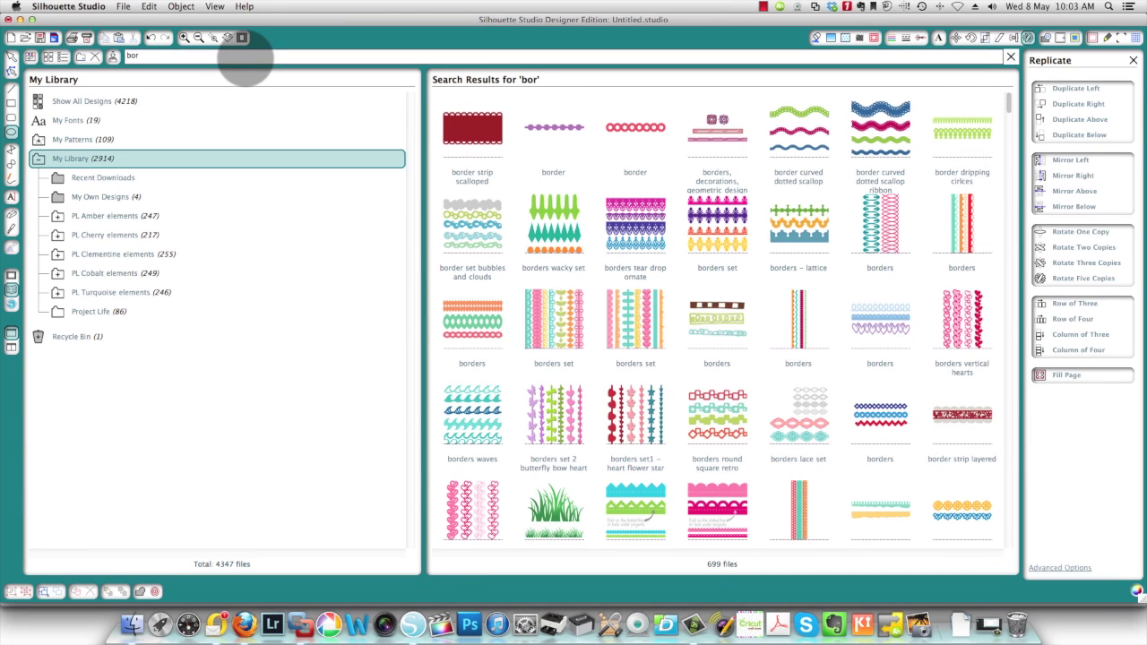
text(der)
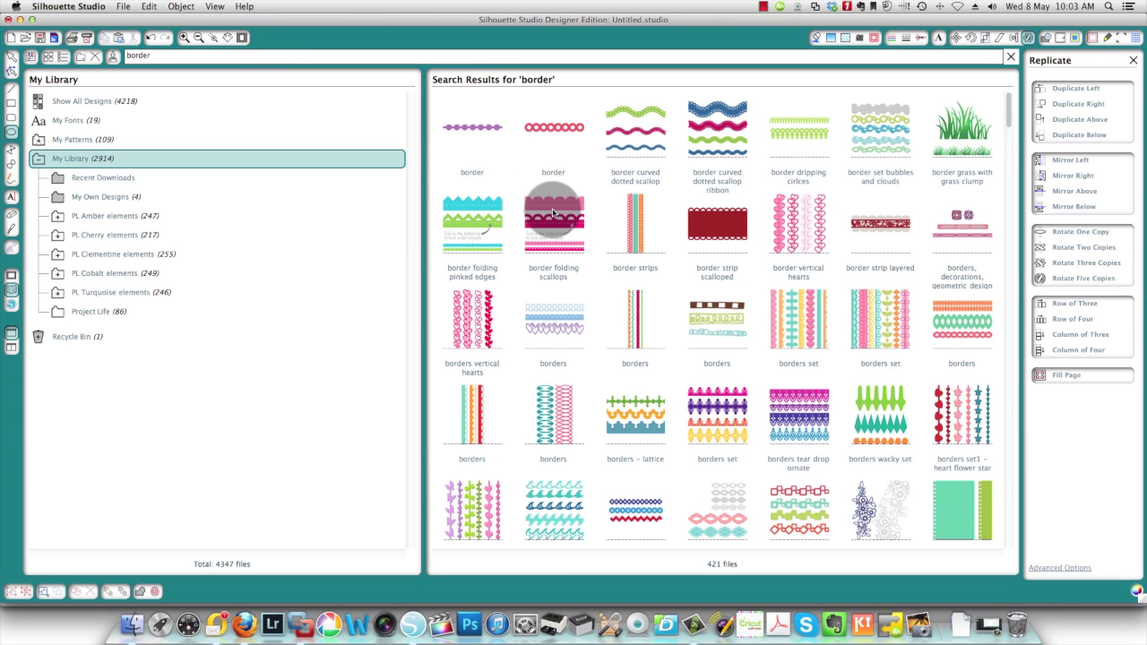
scroll(794, 364, down, 3)
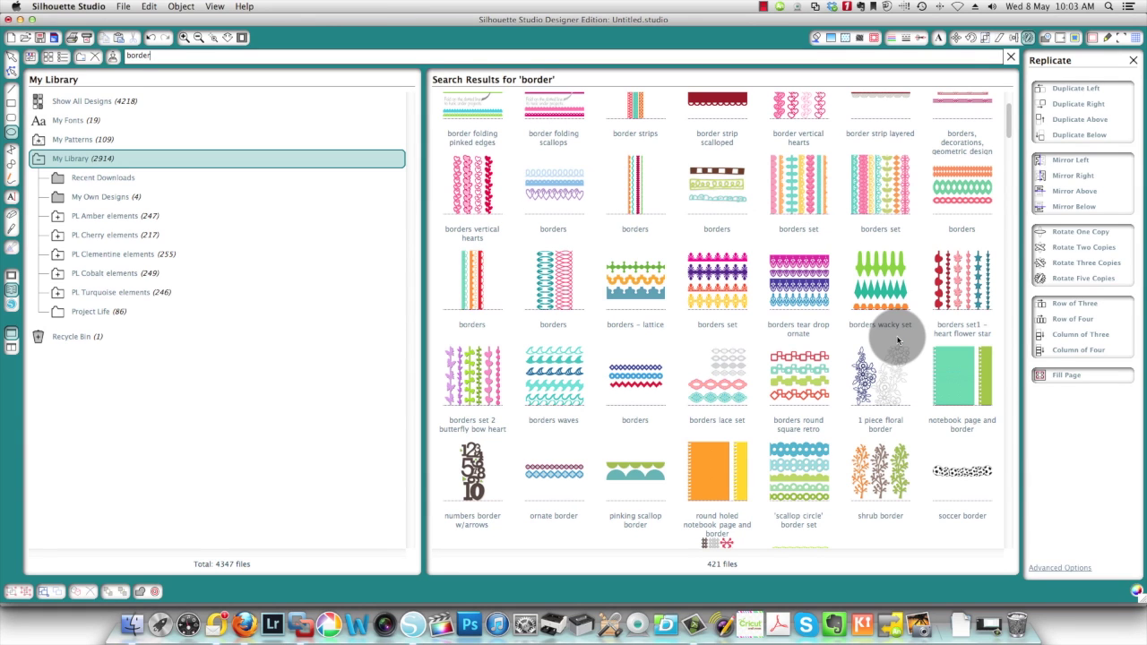
scroll(897, 338, down, 5)
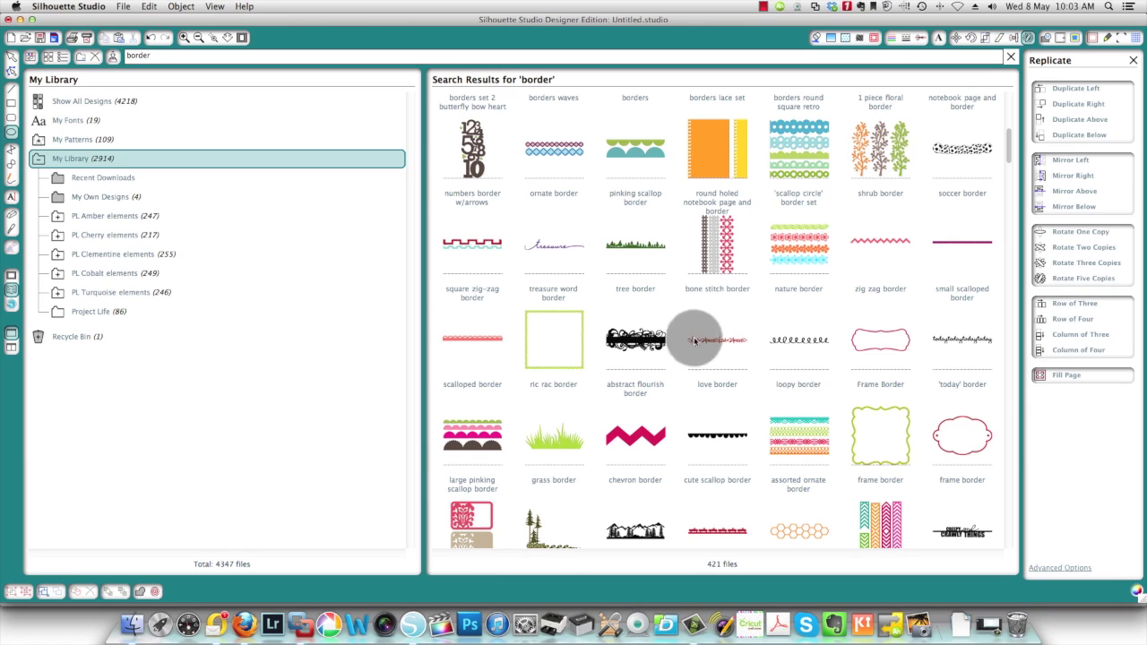
click(632, 146)
Place the pinking scallop border on the page and delete the accidental ellipse
double_click(631, 145)
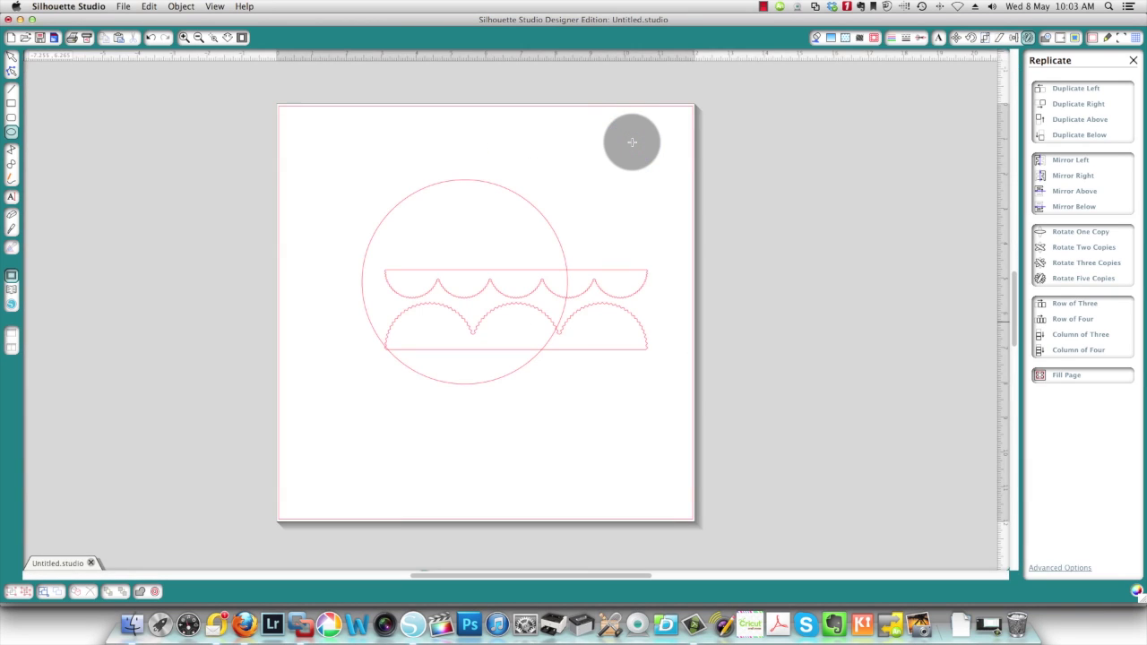
drag(619, 299, 825, 201)
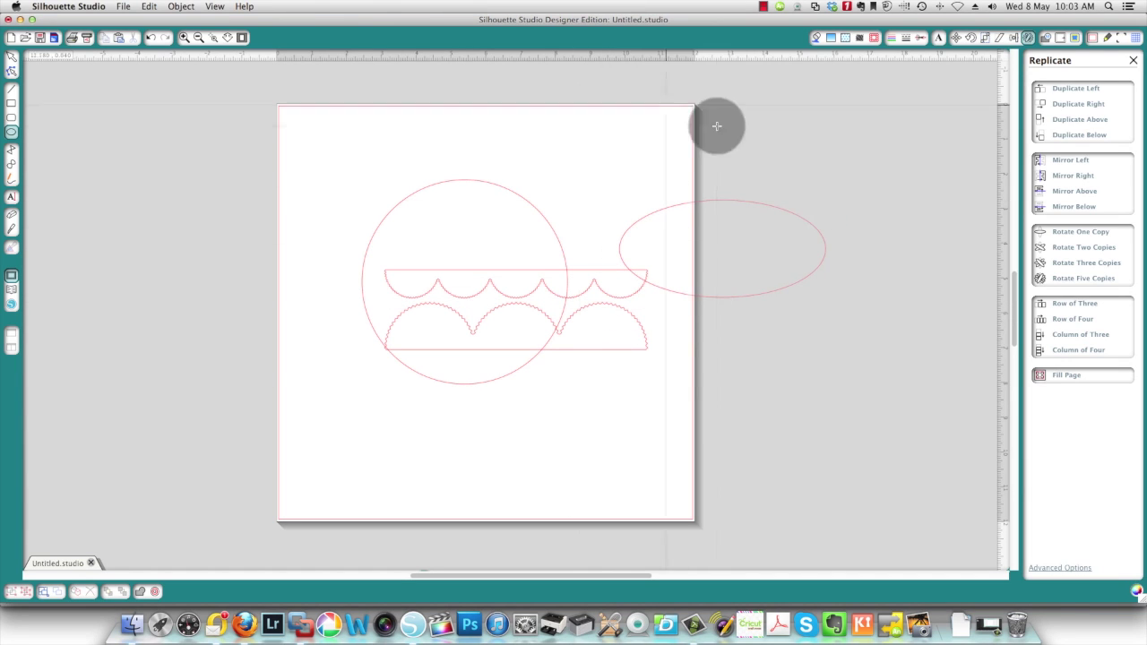
click(11, 56)
click(752, 205)
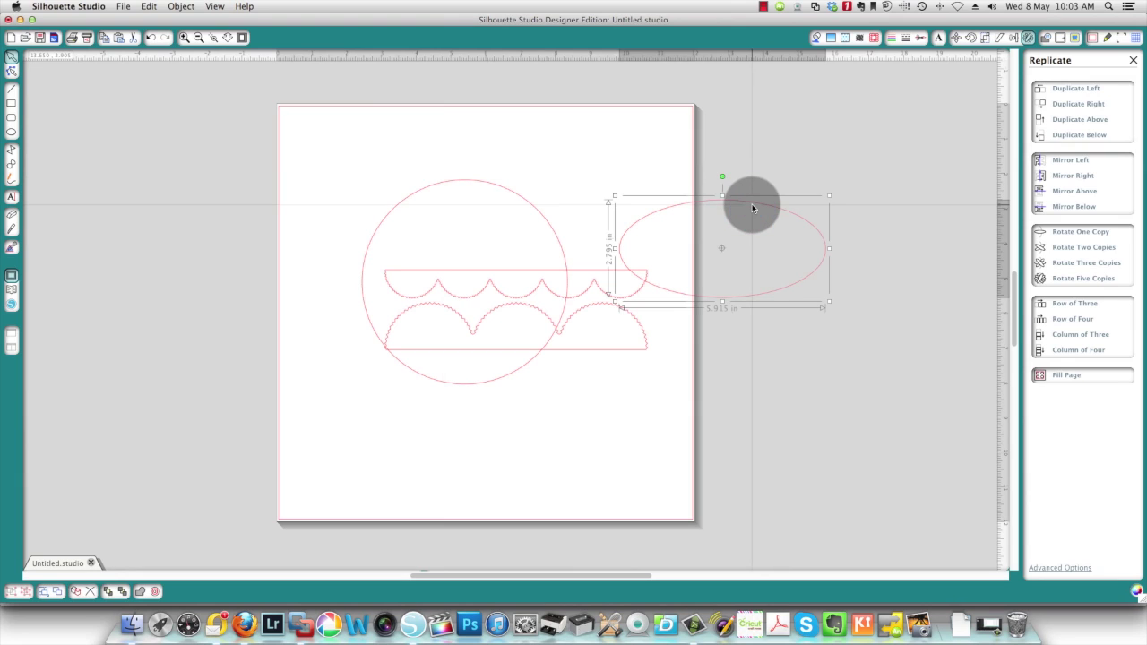
key(Delete)
Move the scallop border to the top of the page above the circle
drag(633, 343, 871, 223)
right_click(870, 224)
click(828, 369)
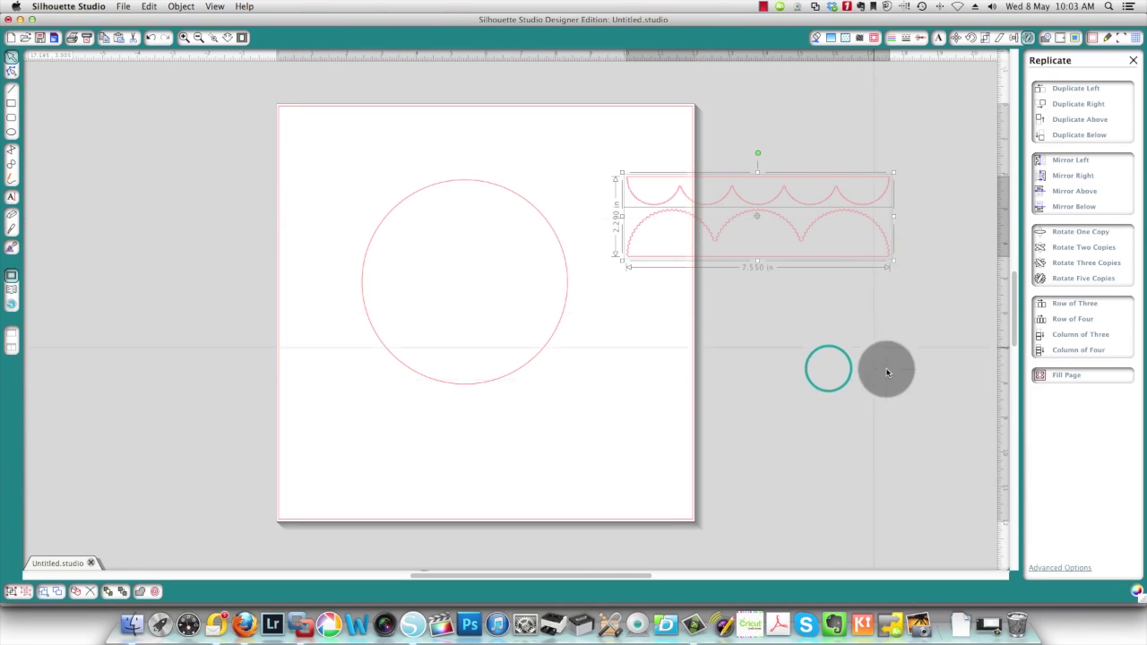
click(881, 236)
click(886, 242)
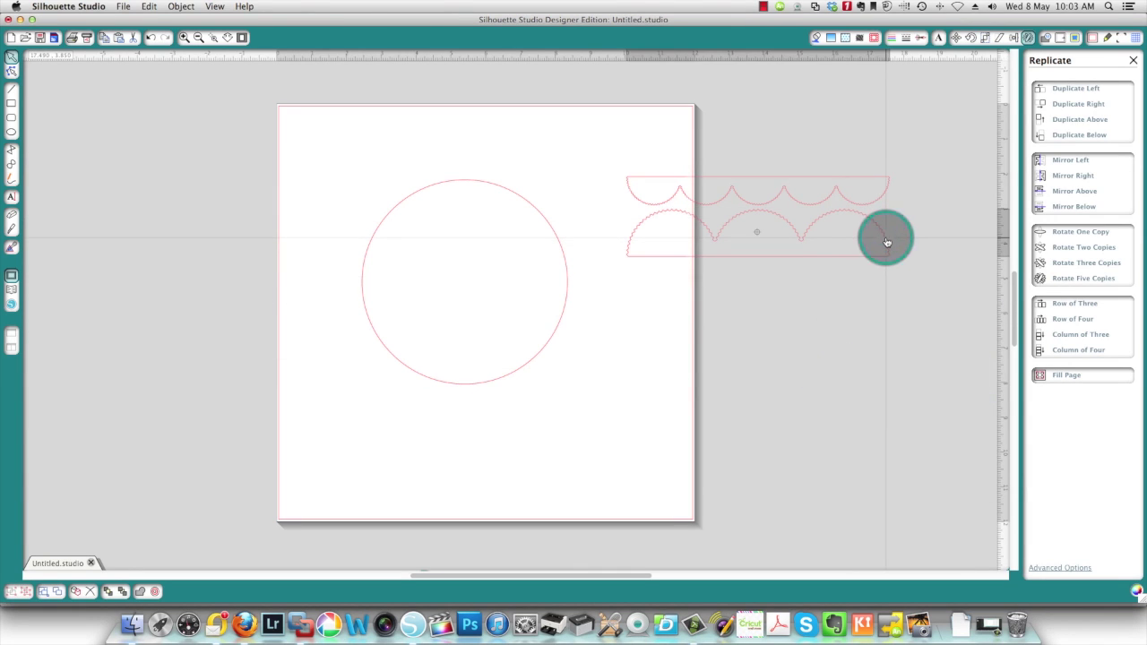
drag(886, 242, 630, 146)
click(620, 246)
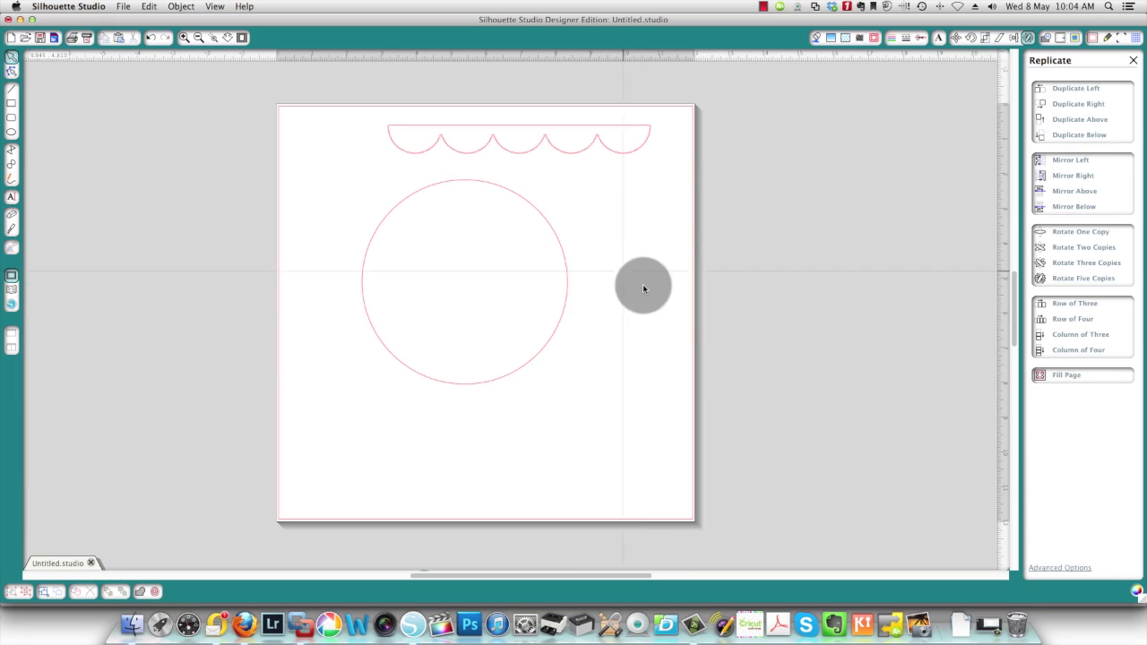
click(11, 232)
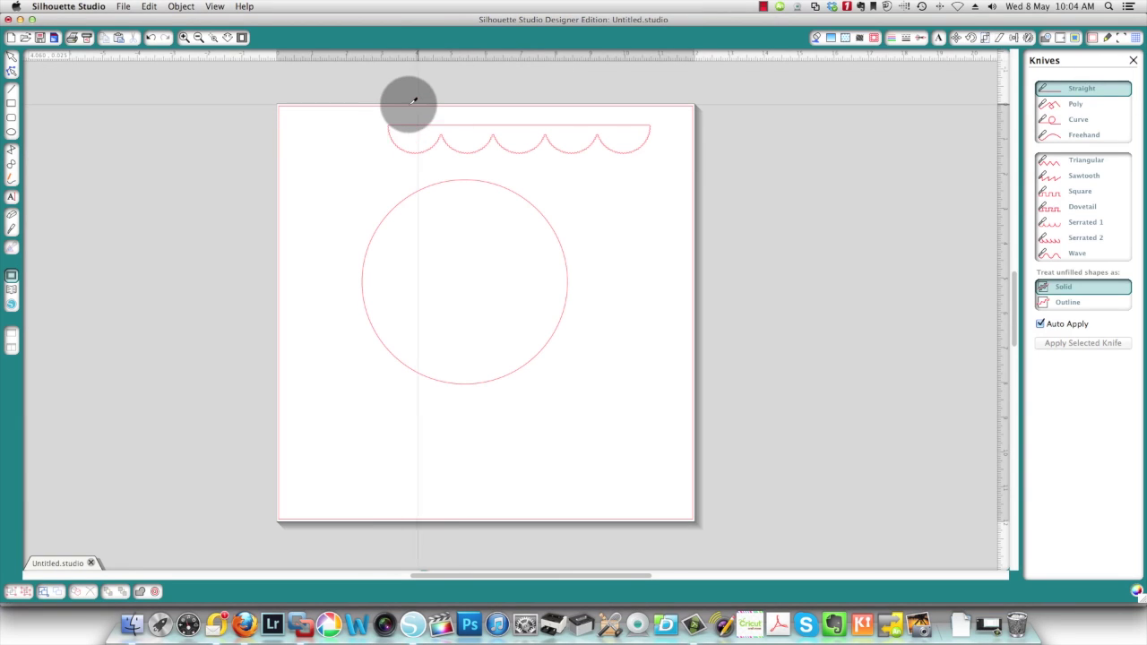
Zoom in and cut straight through the border just after the first scallop
click(183, 39)
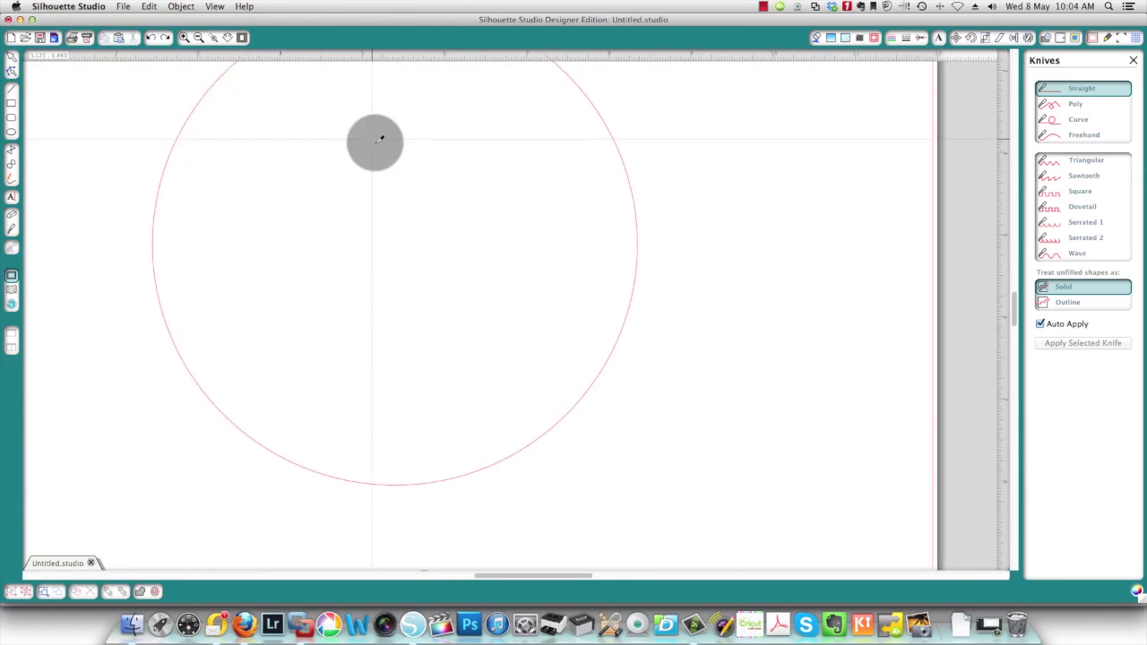
scroll(507, 209, up, 5)
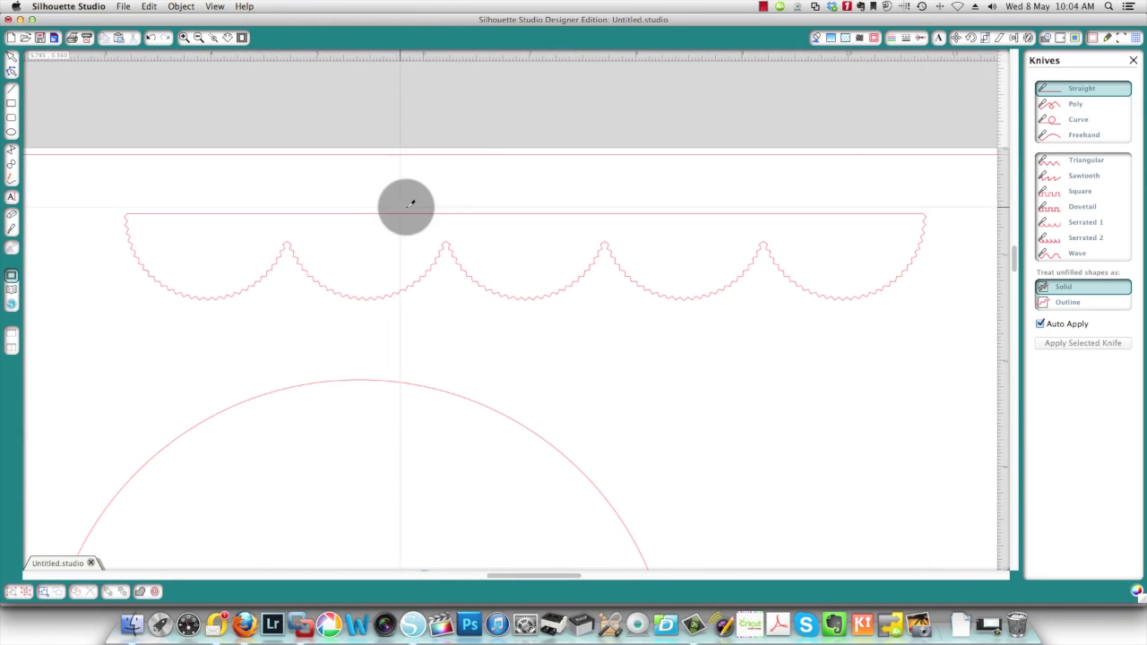
click(287, 242)
drag(288, 242, 291, 196)
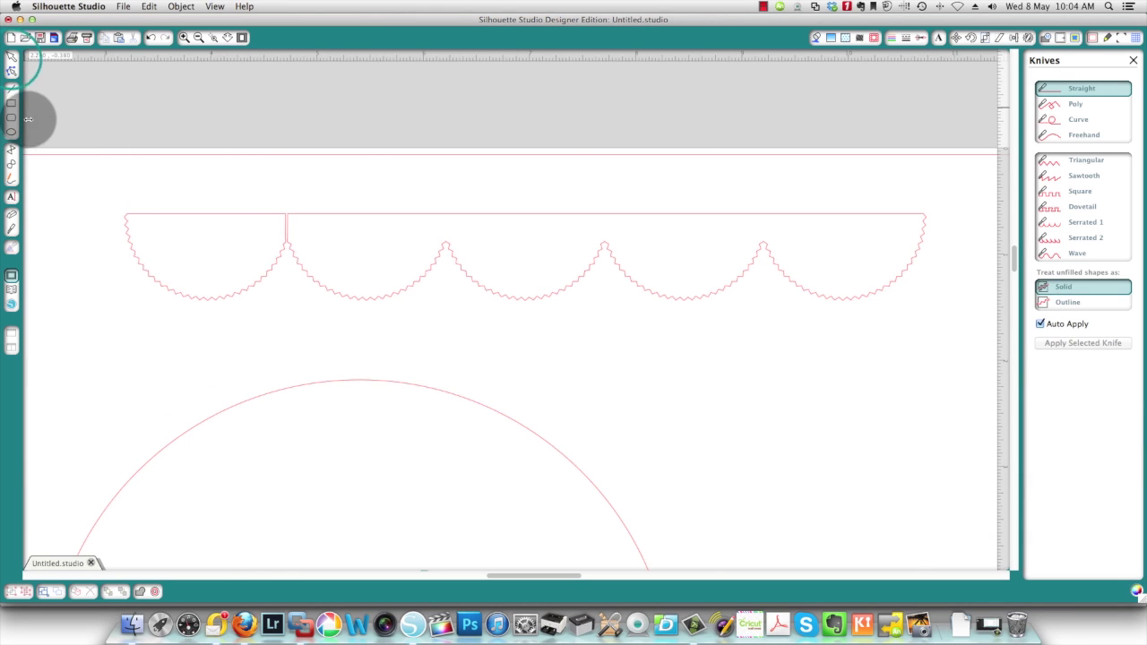
Delete the larger leftover piece, keeping the single 1.520 in scallop
click(10, 56)
click(461, 268)
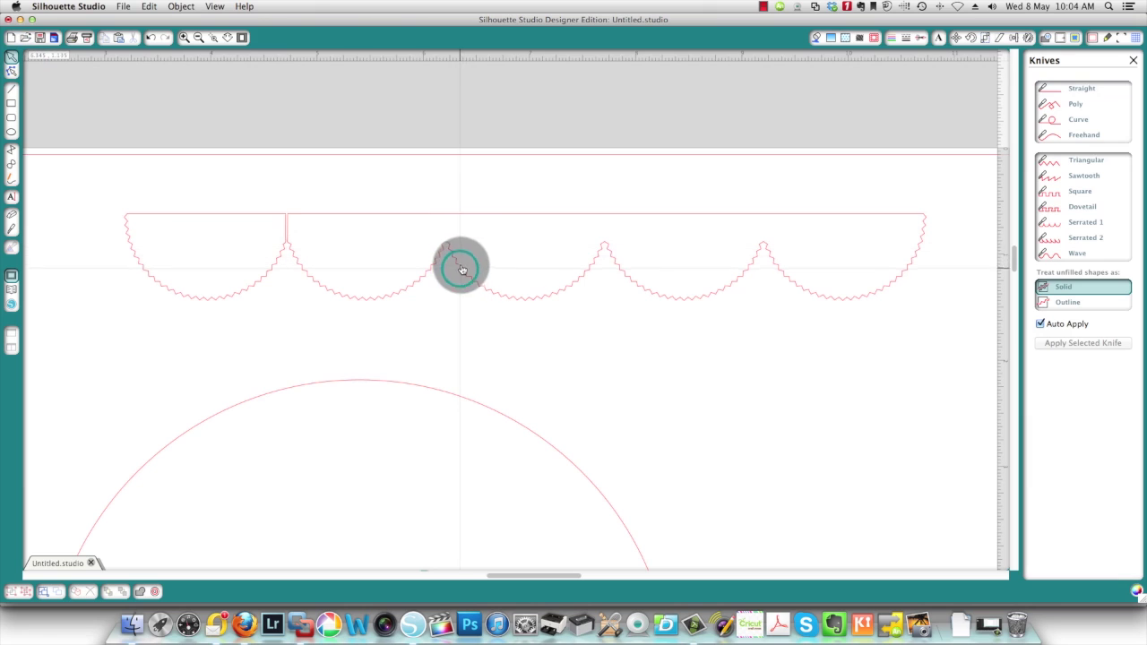
key(Delete)
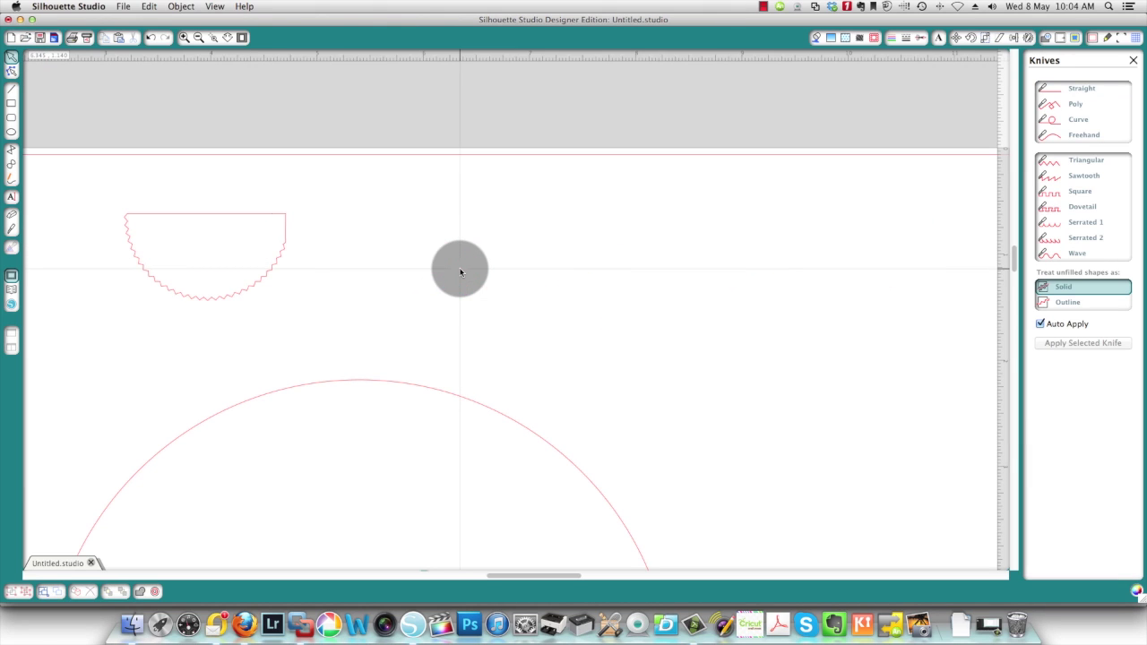
click(280, 268)
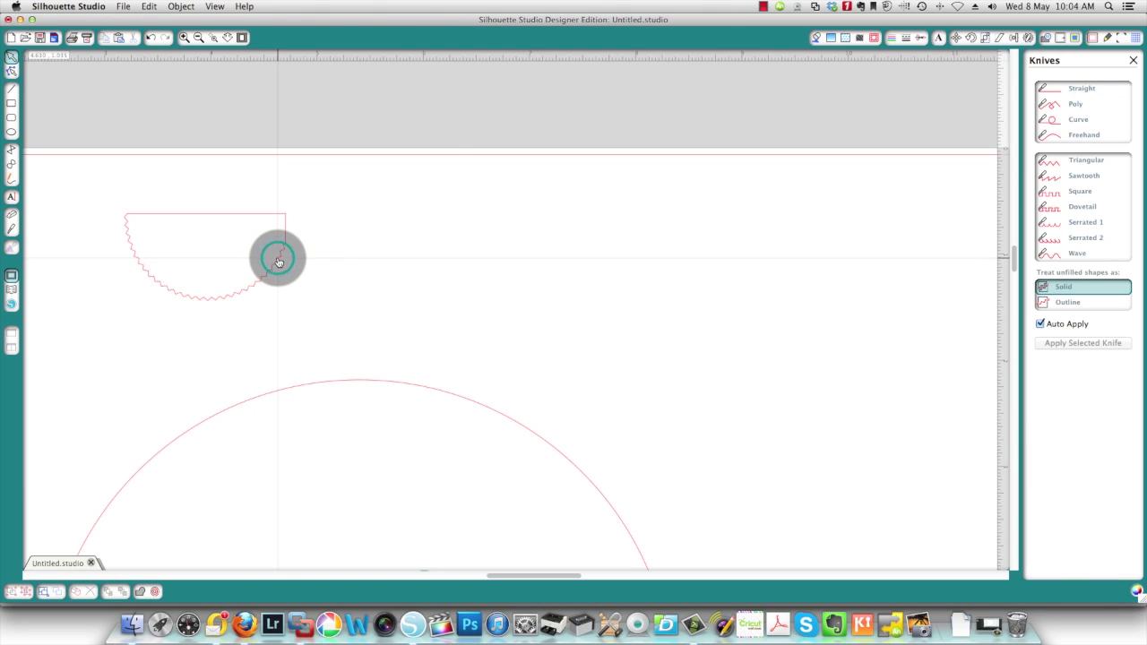
Rotate the scallop piece 180° and move it onto the circle's top edge
click(970, 37)
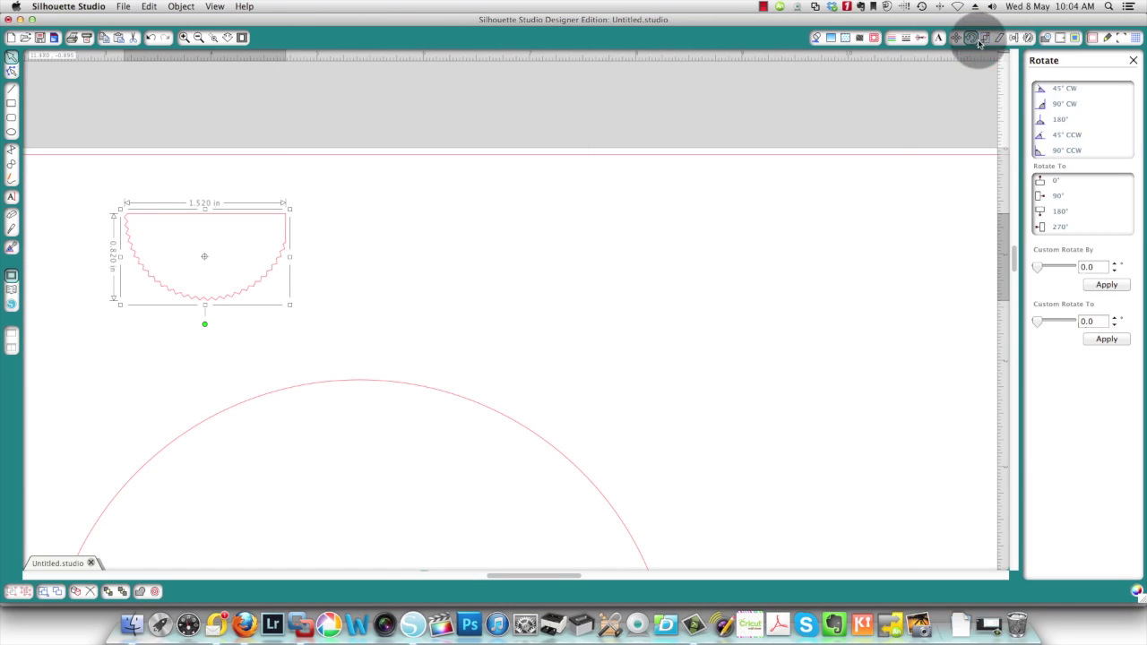
click(1057, 120)
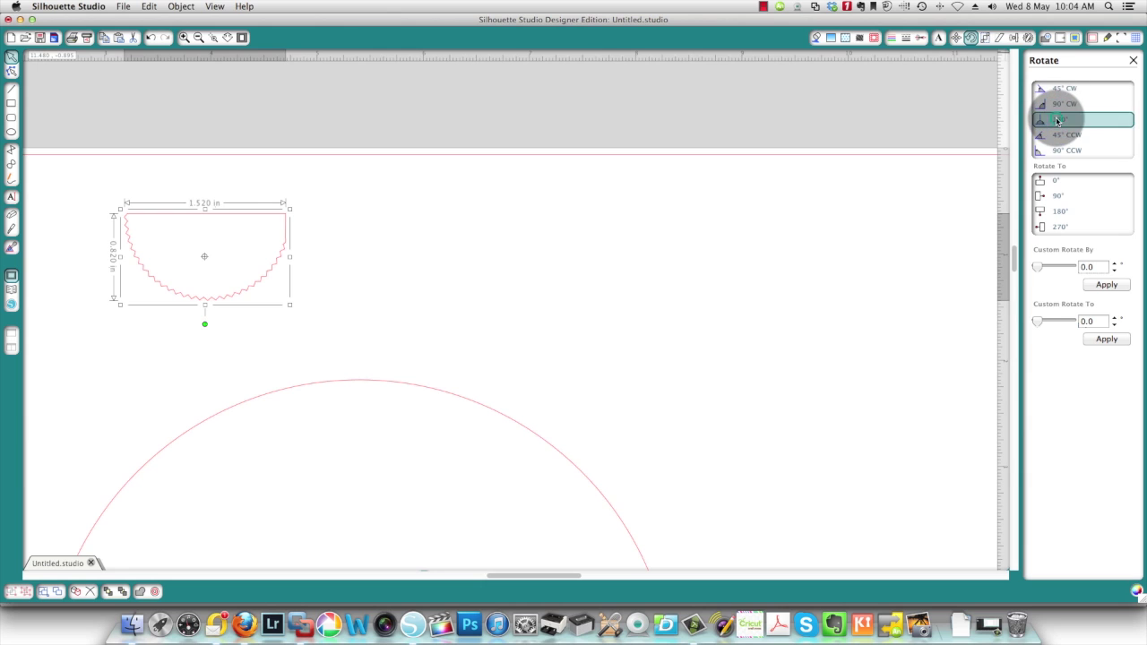
click(271, 302)
drag(274, 302, 429, 425)
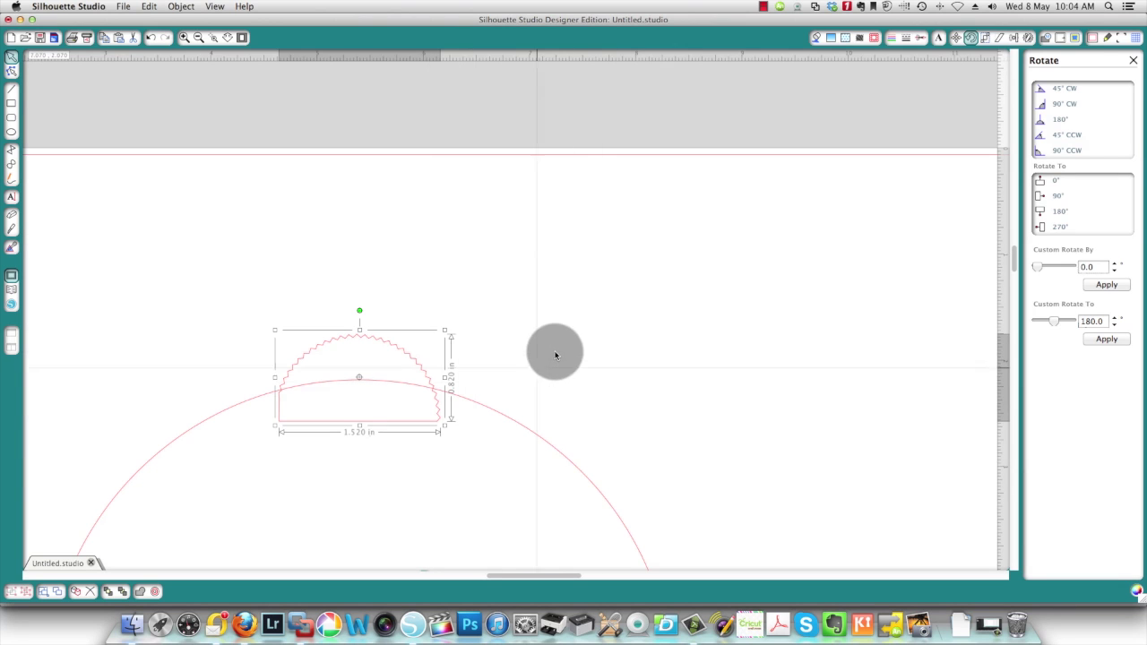
scroll(653, 385, down, 3)
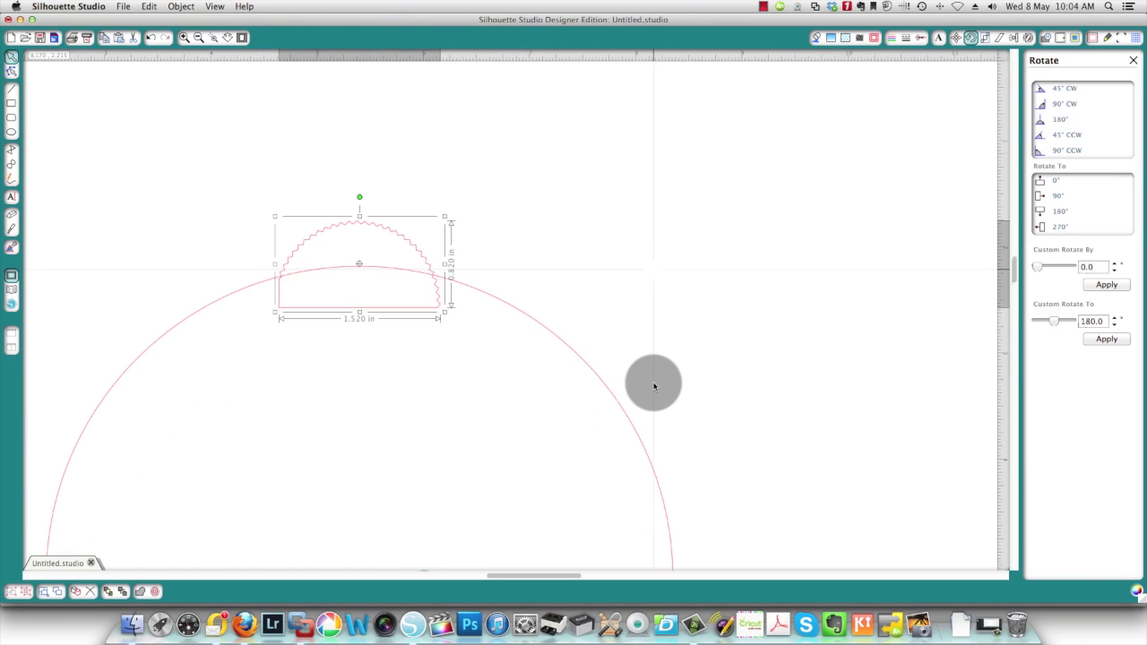
Zoom out and move the scallop's rotation centre to the large circle's centre
click(198, 37)
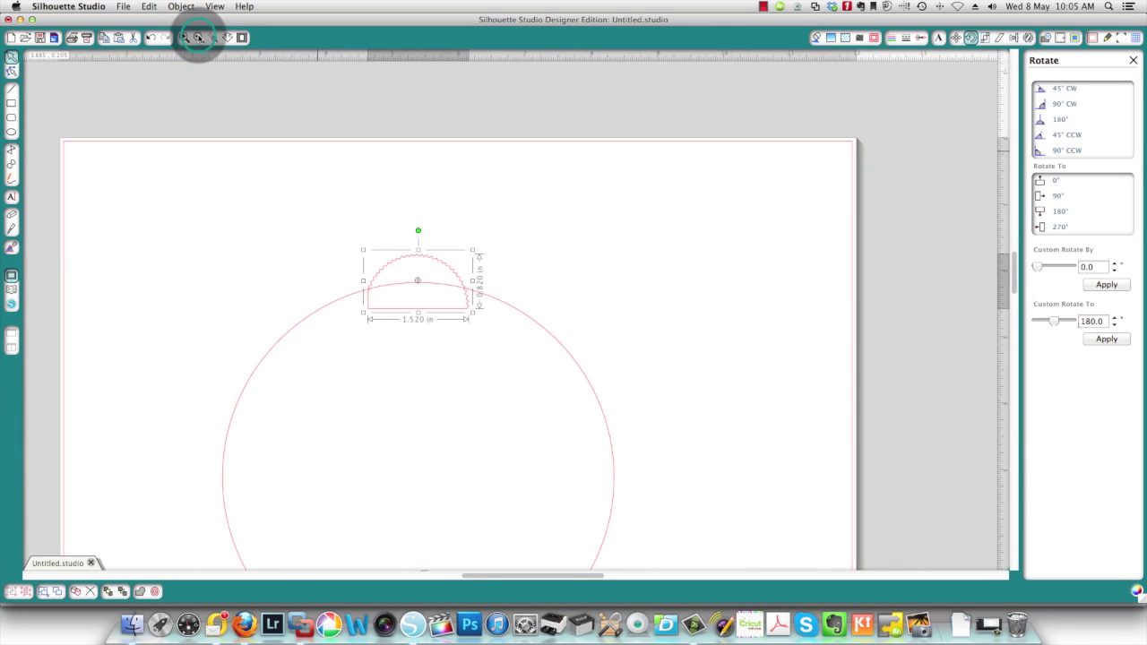
click(198, 37)
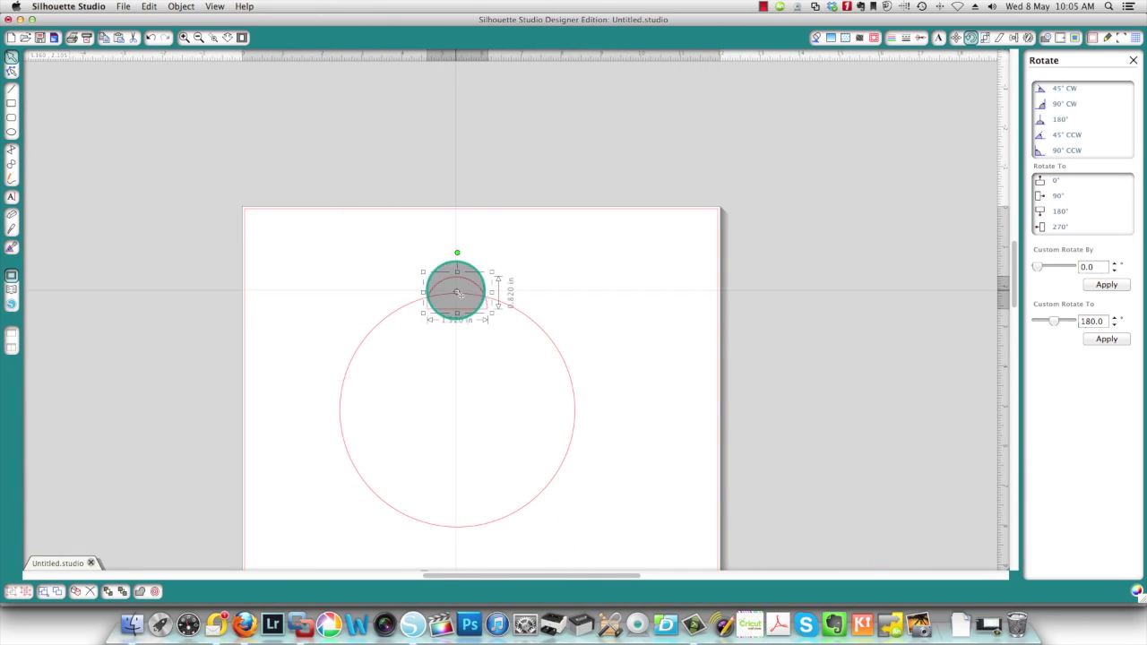
drag(458, 293, 458, 415)
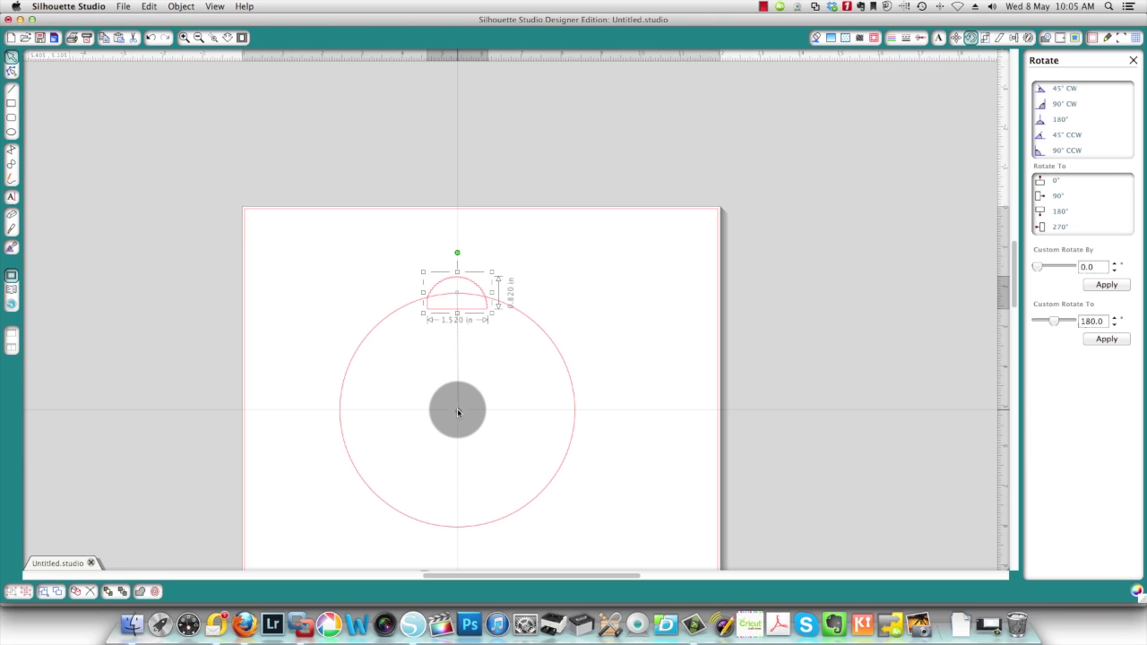
drag(458, 412, 458, 411)
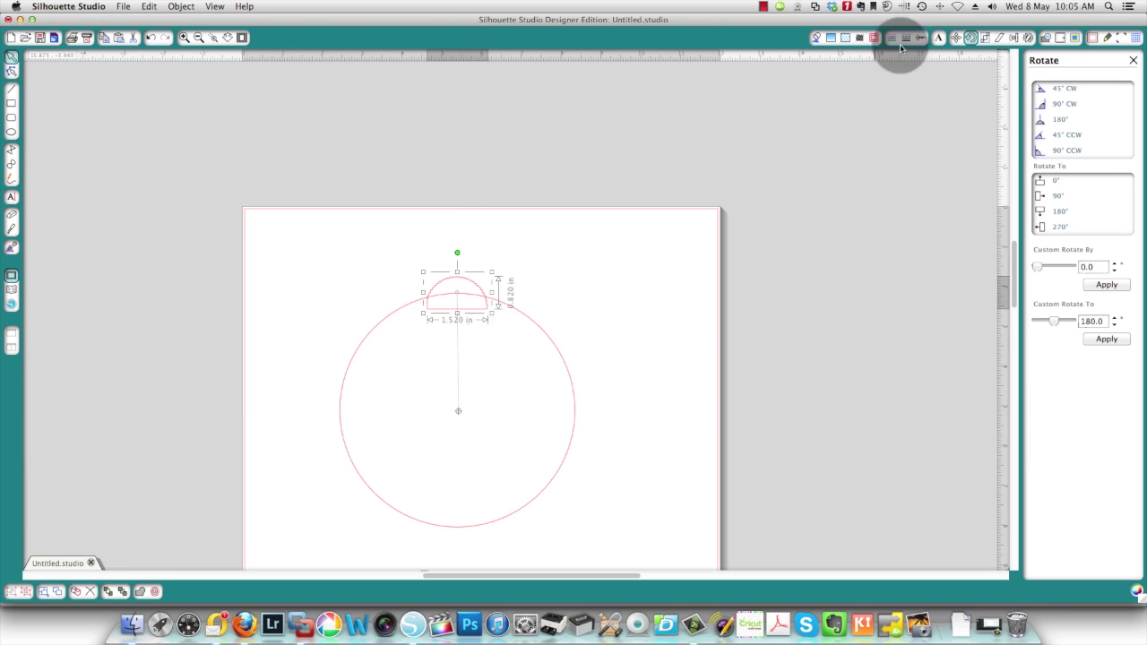
Replicate the scallop with Rotate Five Copies twice, then single rotated copies to fill gaps
click(1029, 38)
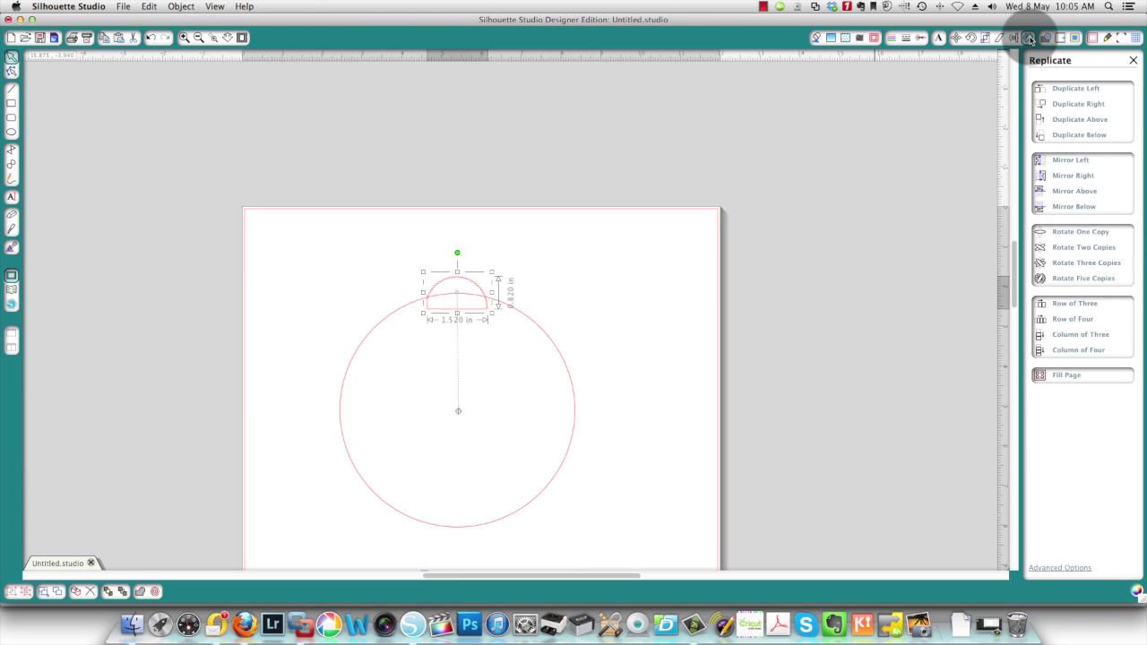
click(1062, 280)
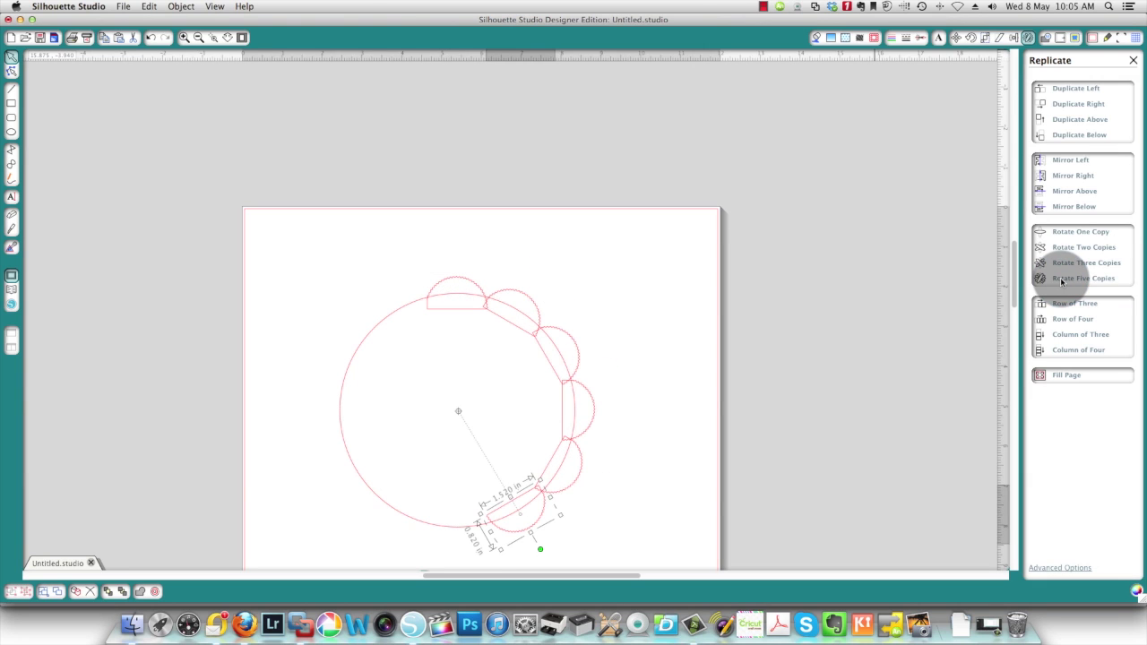
click(1062, 280)
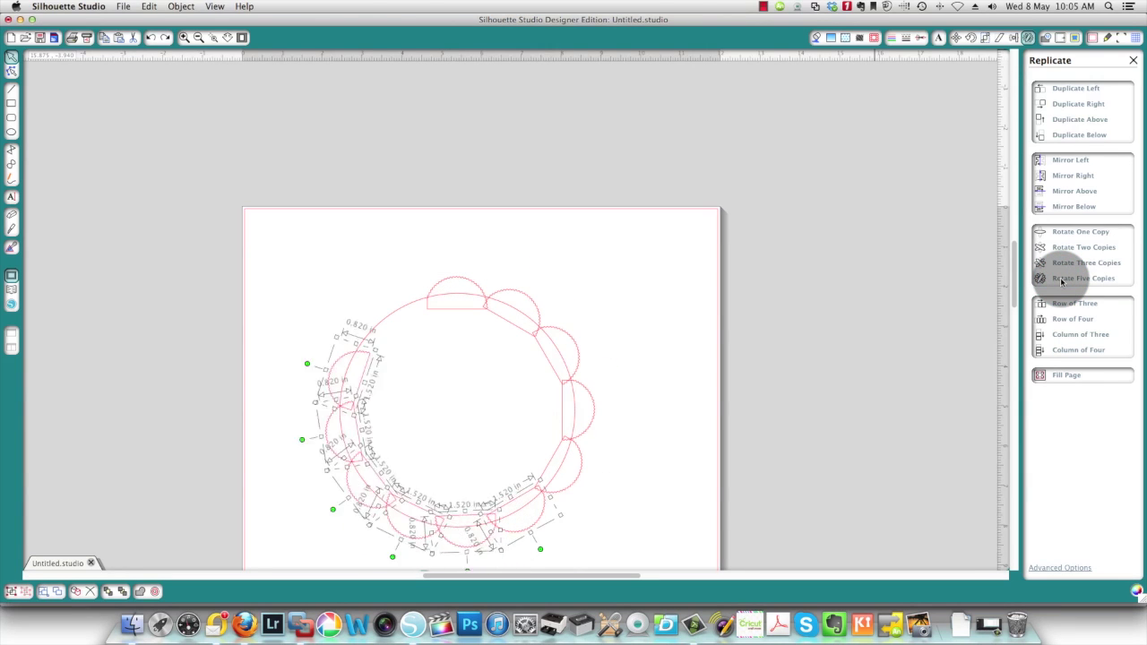
click(326, 411)
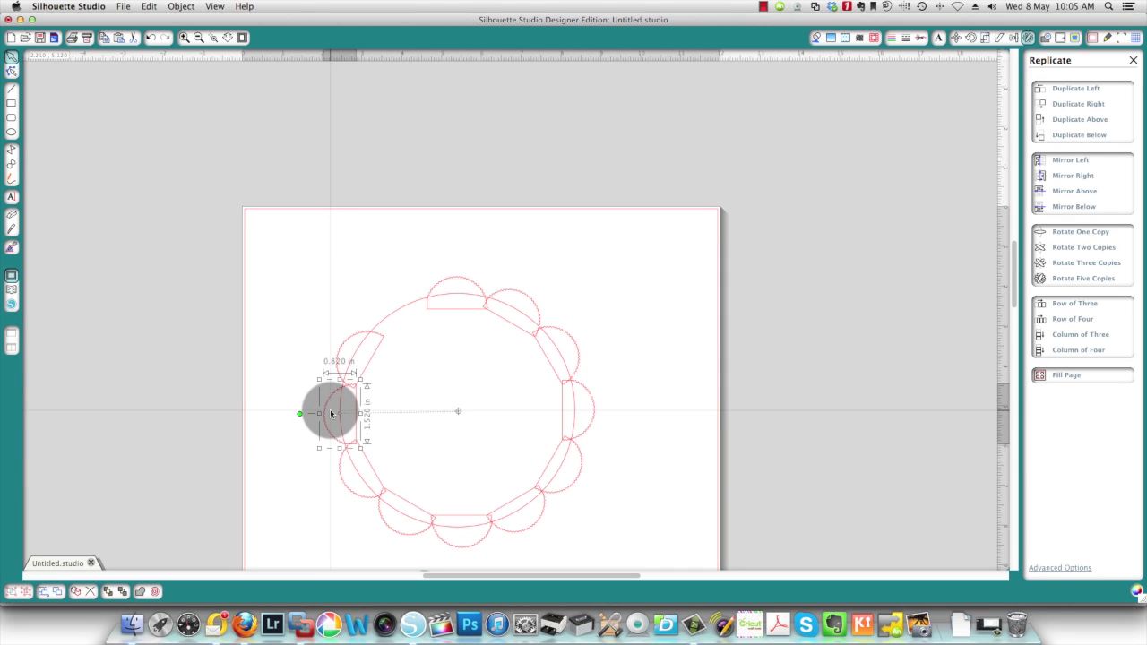
click(1082, 236)
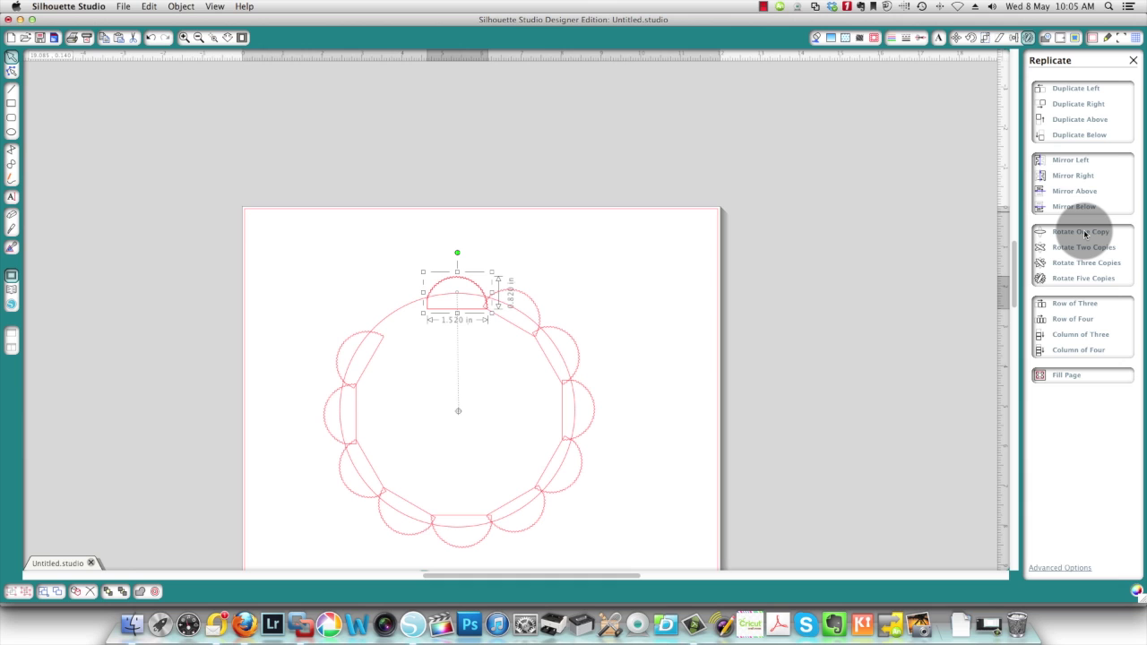
click(149, 40)
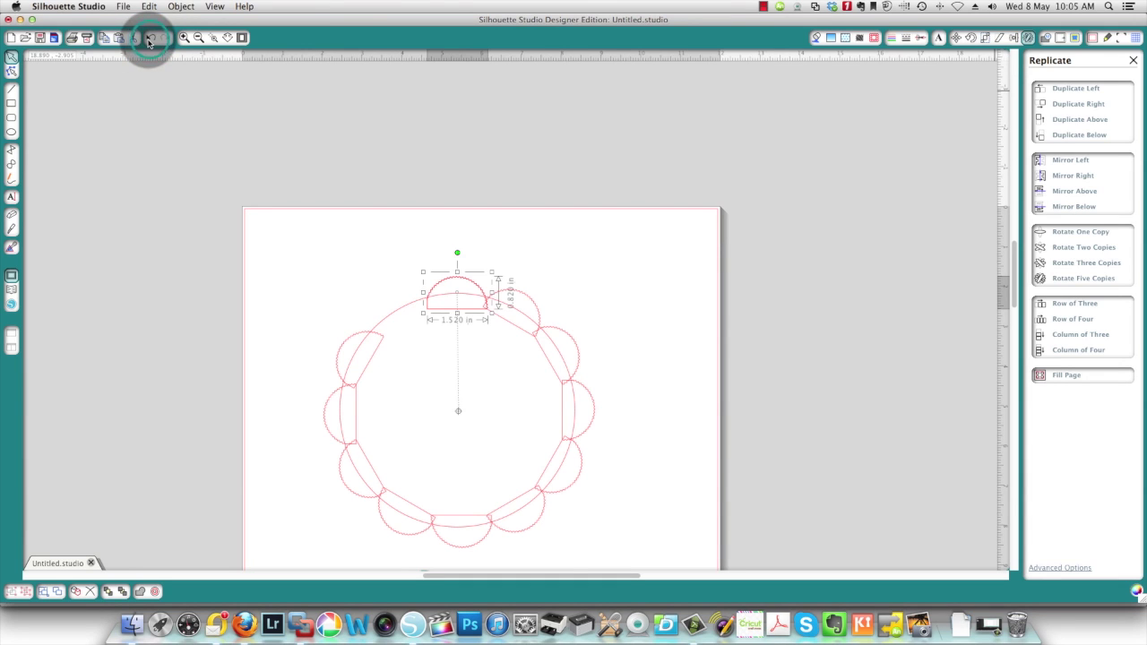
click(350, 479)
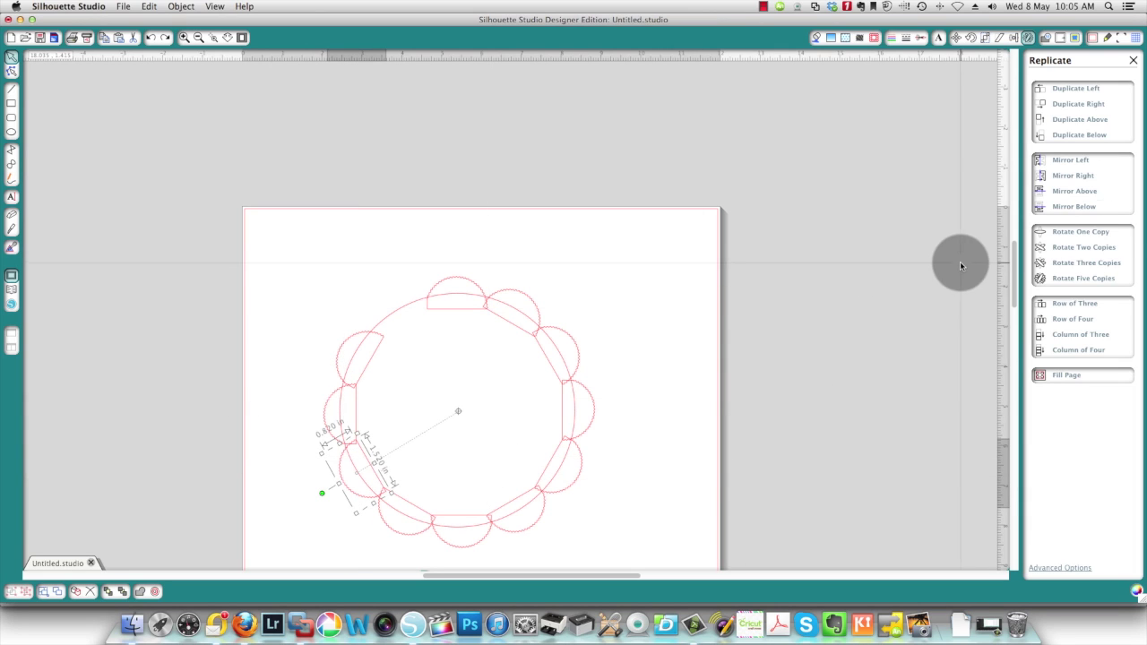
click(1098, 237)
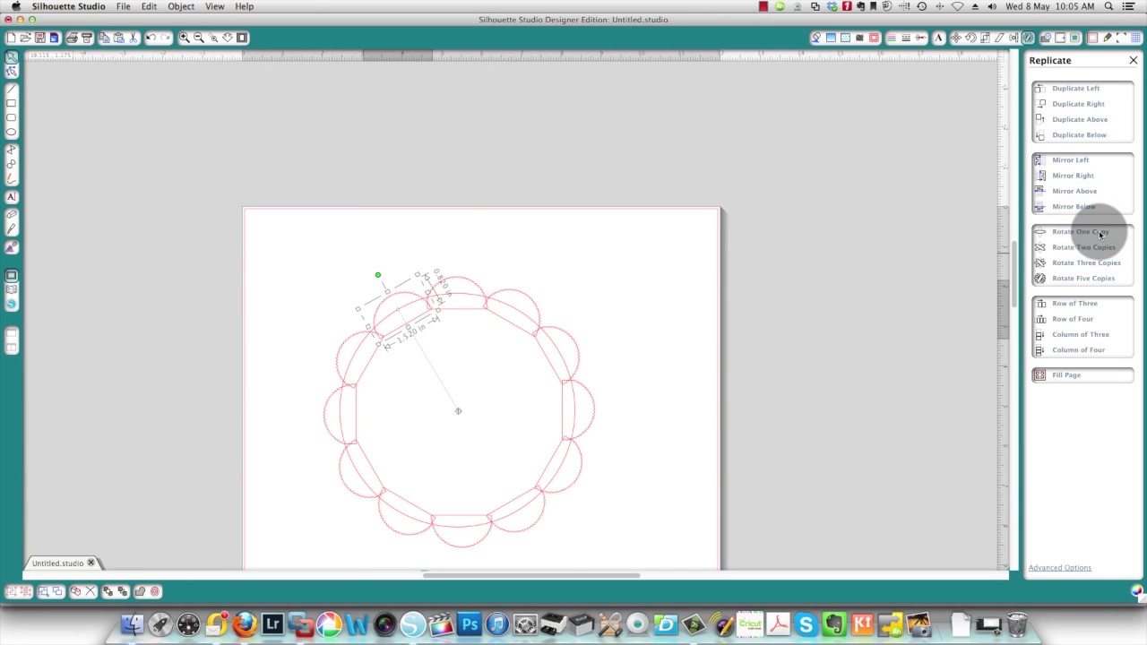
click(663, 251)
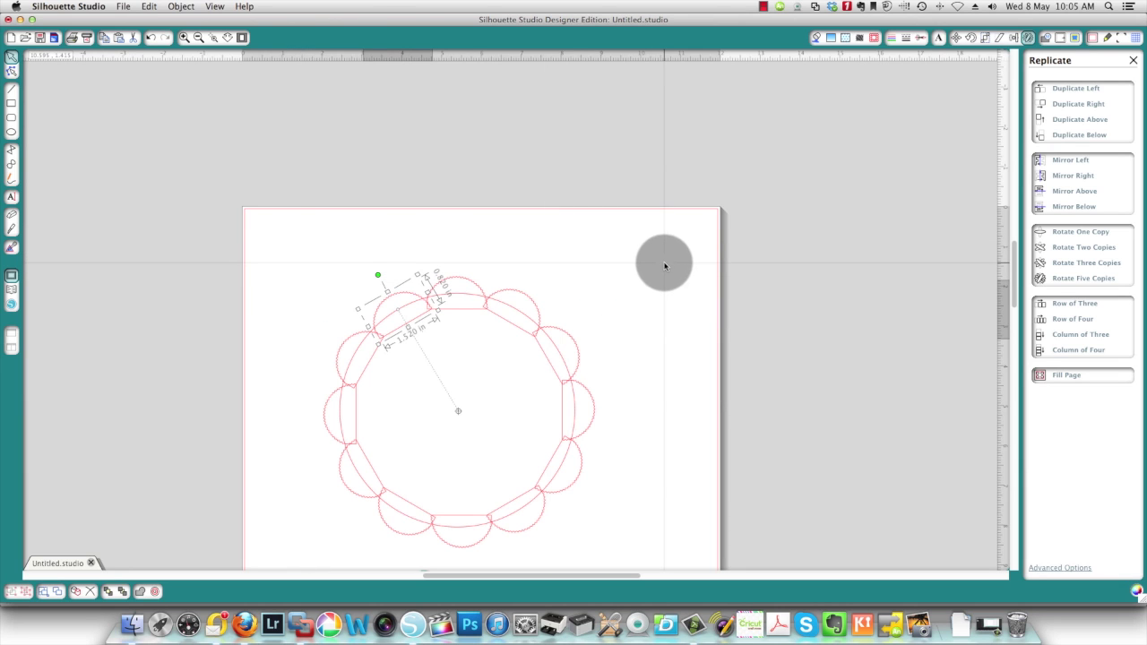
click(664, 264)
click(265, 247)
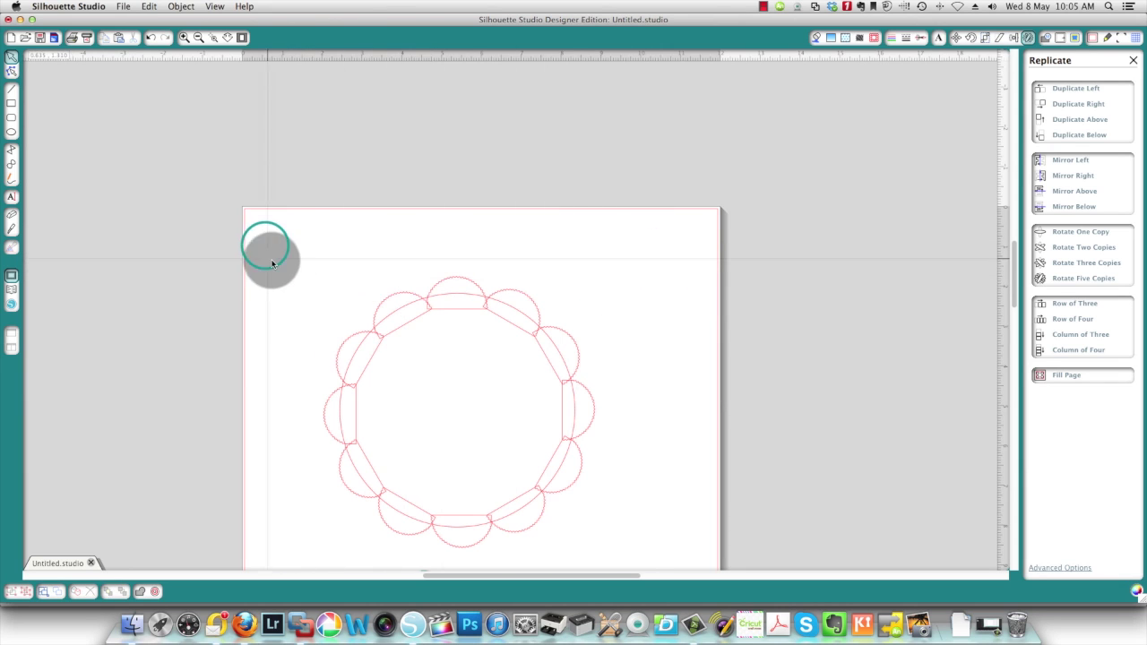
Weld all scallops and the circle into one outline and set its fill to transparent
drag(265, 247, 671, 563)
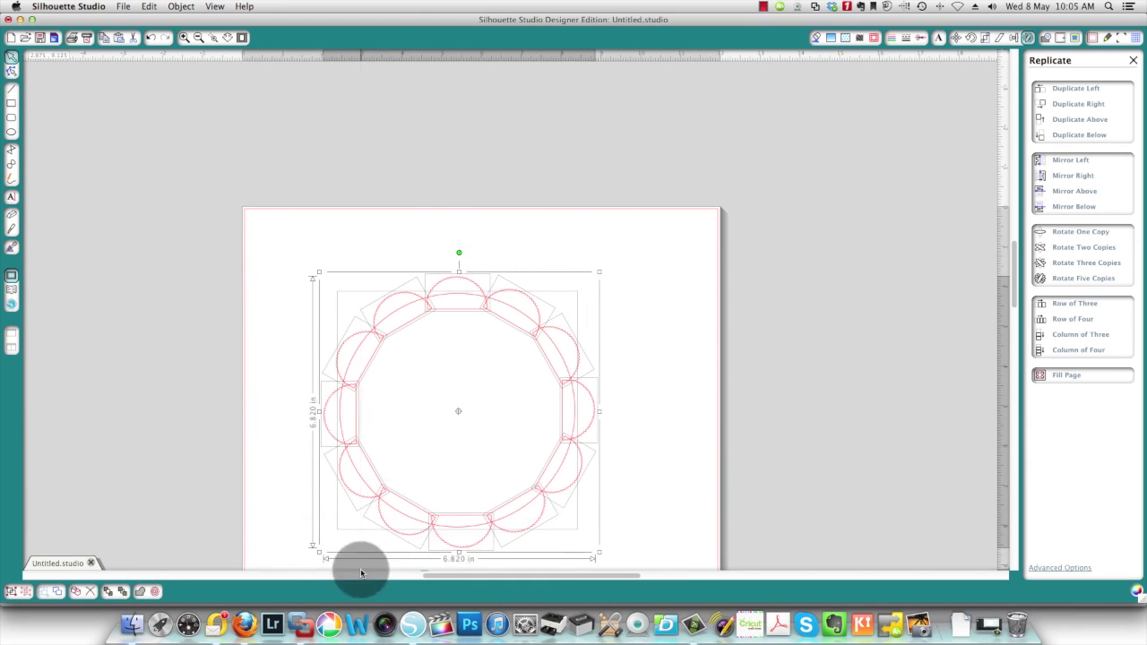
click(138, 592)
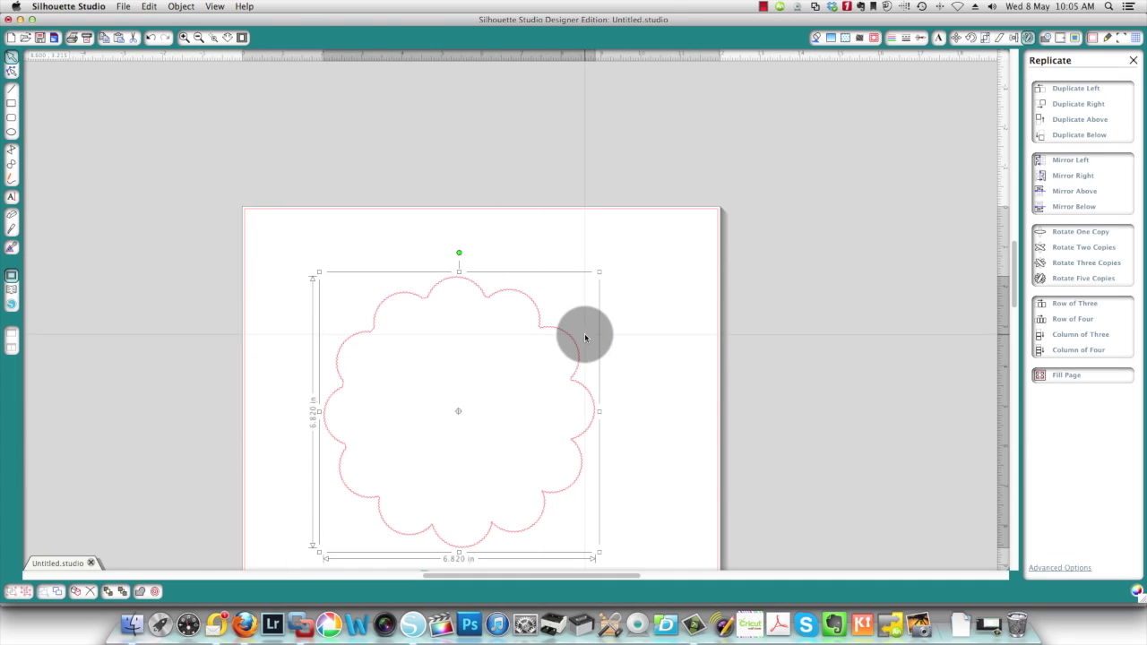
click(816, 39)
click(1041, 146)
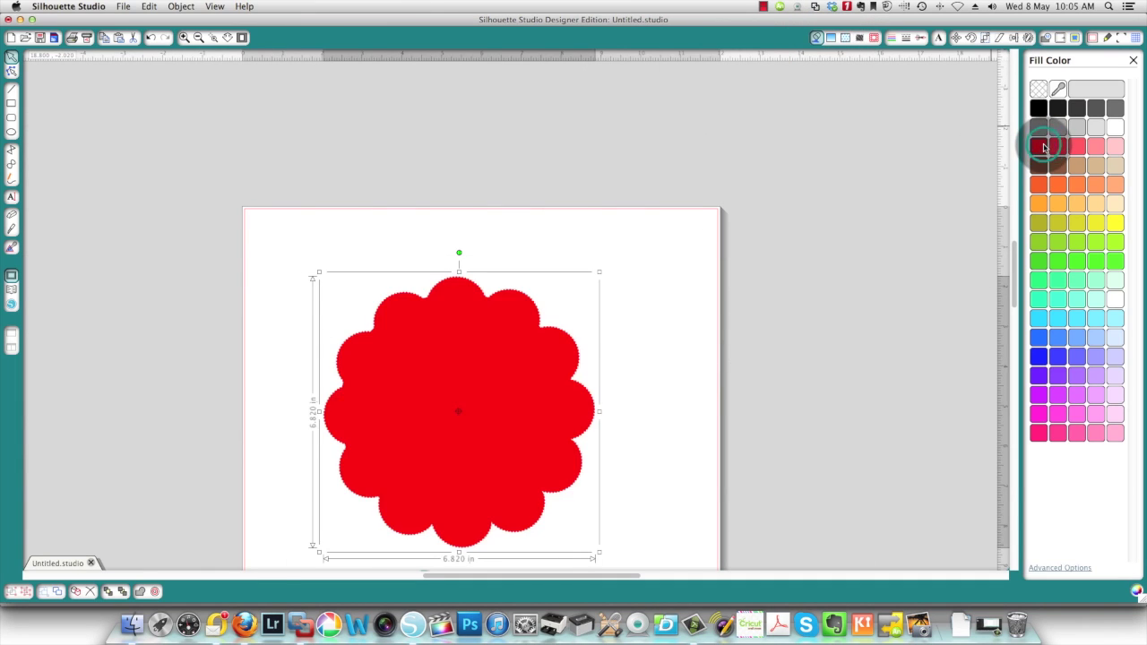
click(1037, 88)
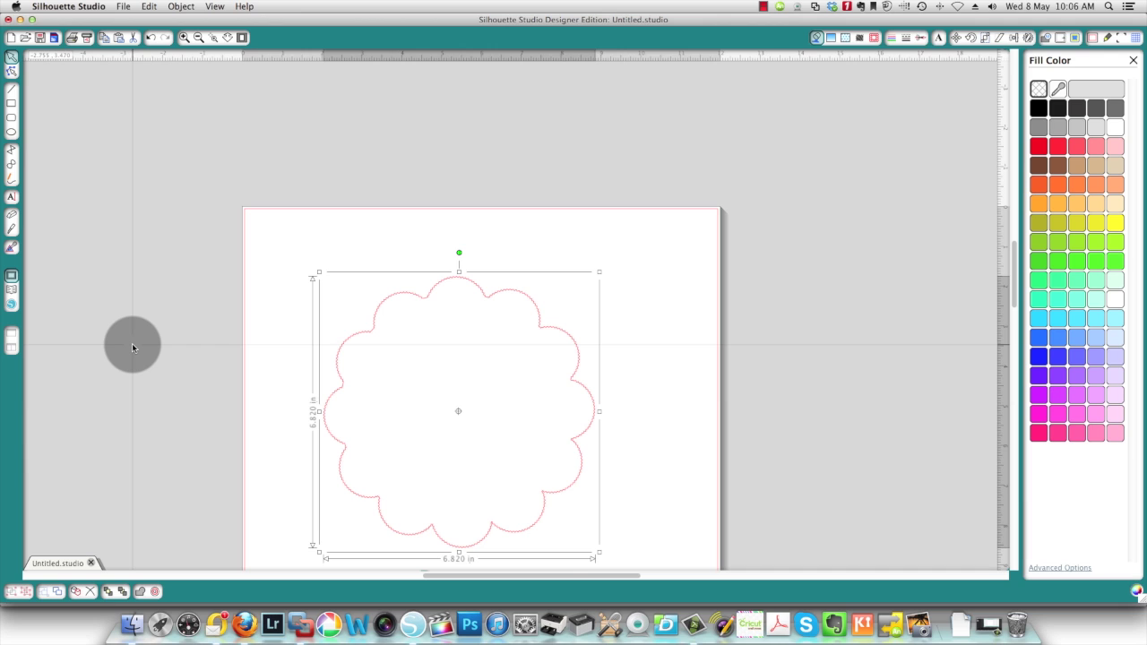
click(707, 303)
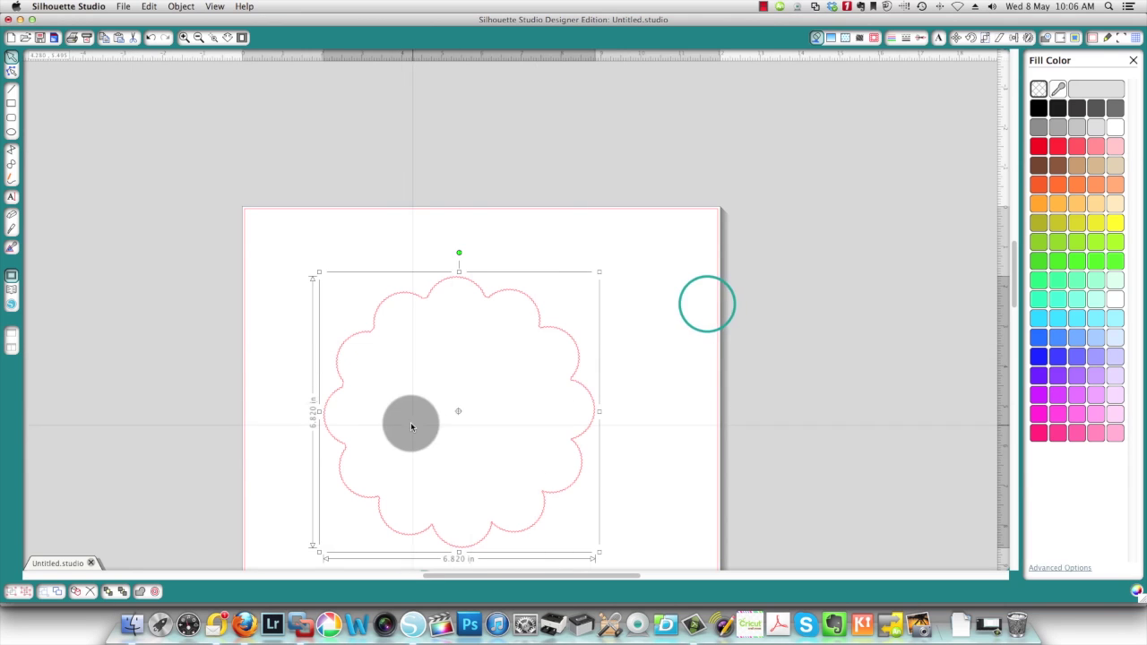
click(704, 303)
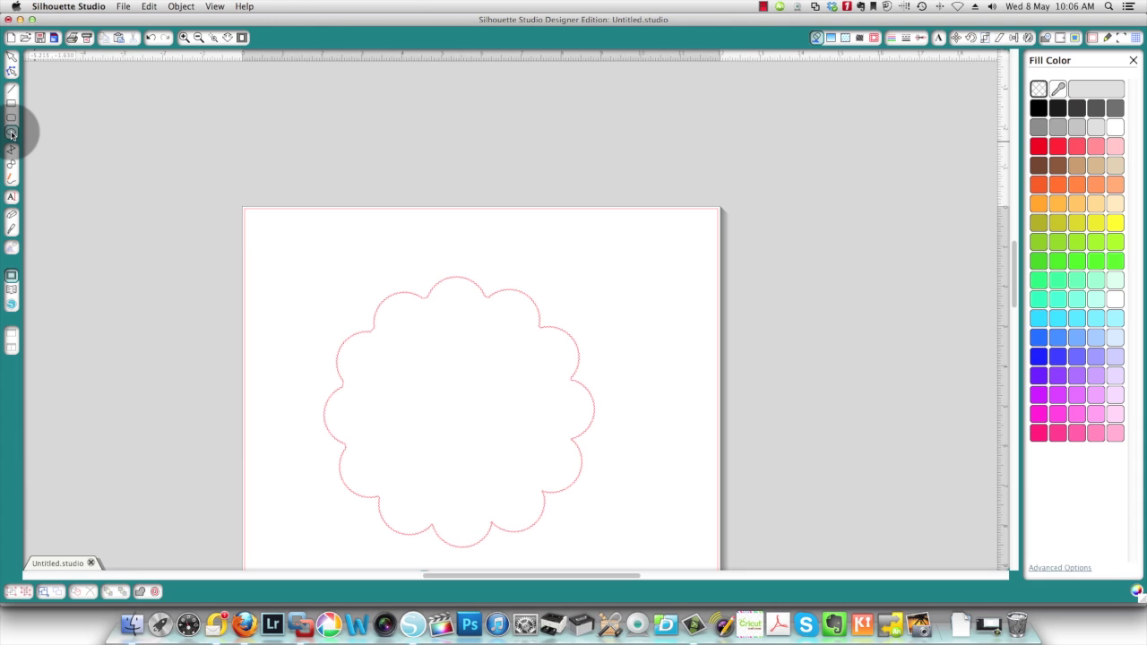
Draw an inner circle inside the scalloped outline, resize it to 5.000 in wide, and select both
click(11, 132)
drag(272, 247, 487, 473)
click(13, 60)
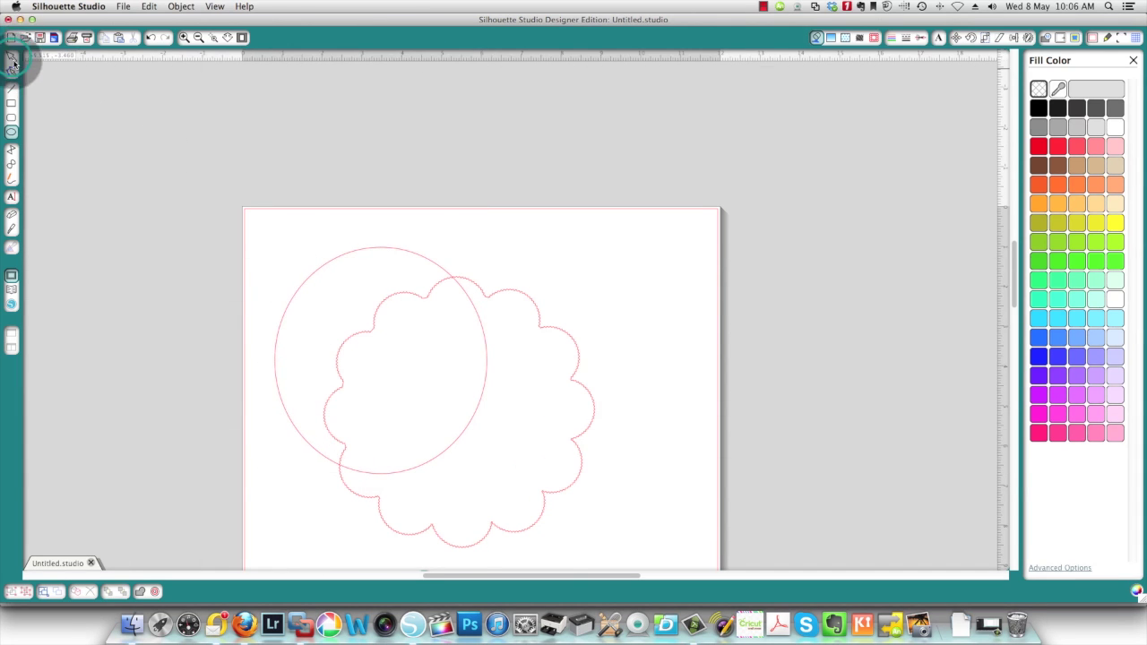
drag(350, 255, 430, 307)
click(520, 327)
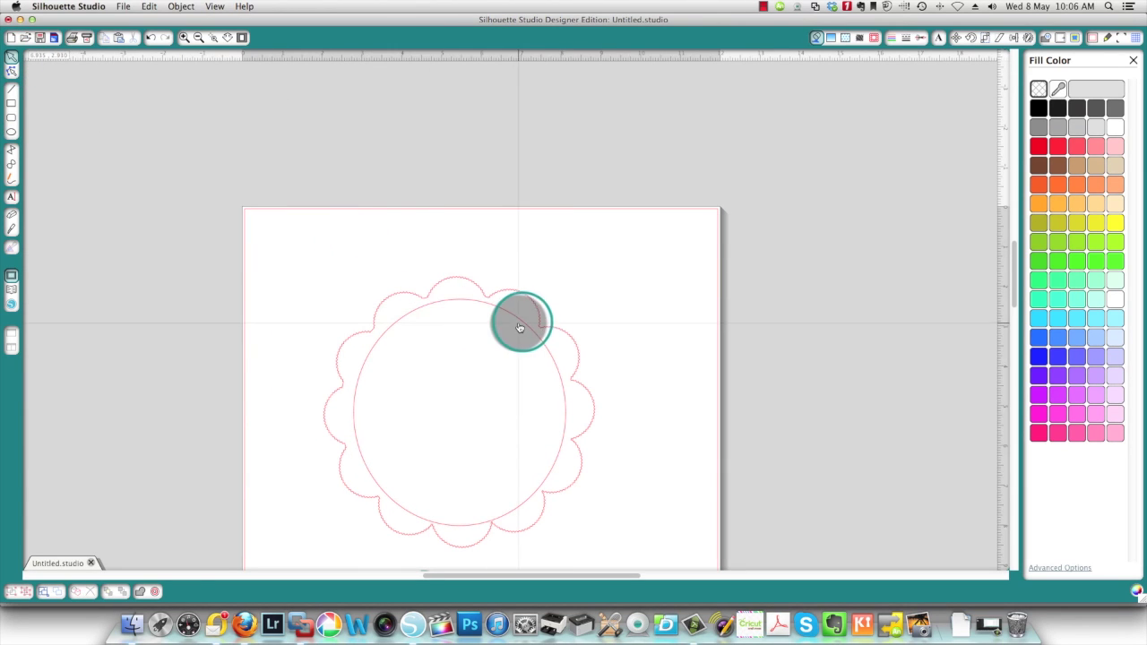
click(524, 324)
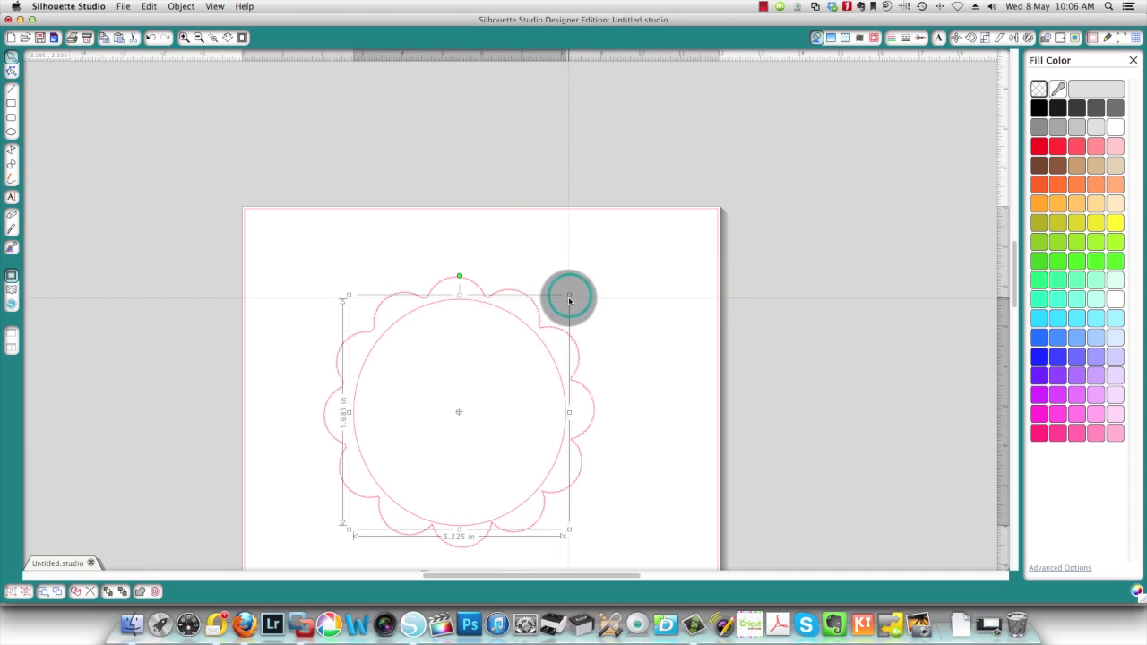
drag(570, 295, 556, 308)
click(250, 255)
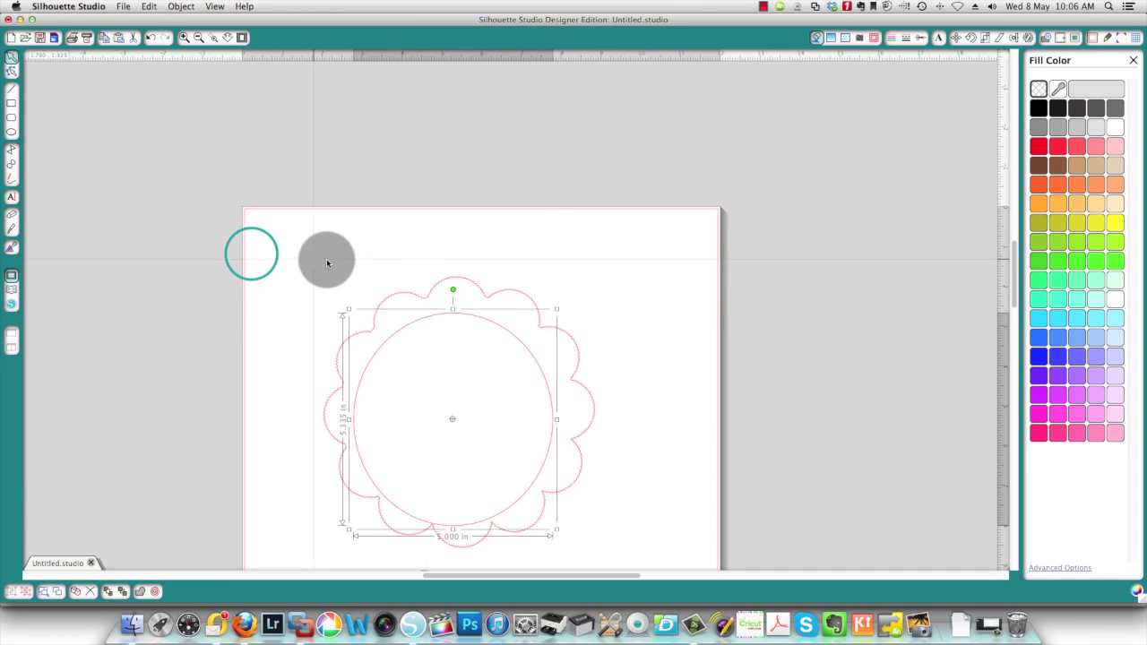
drag(253, 259, 739, 506)
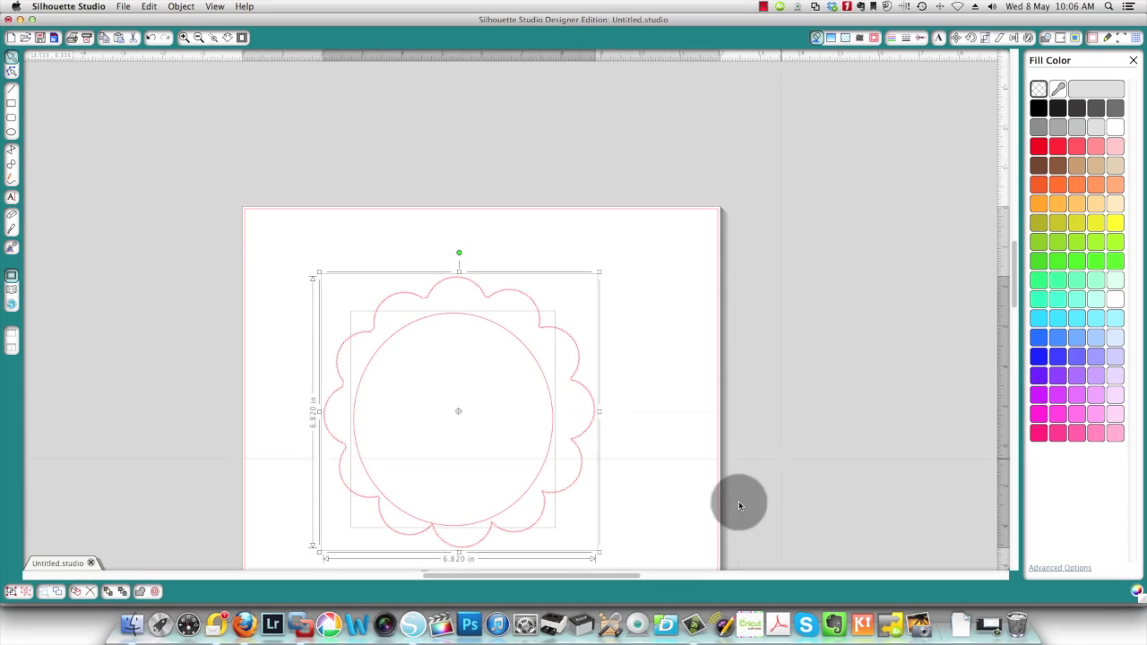
Align the circle to the centre of the scalloped shape and make them a compound path
click(1015, 38)
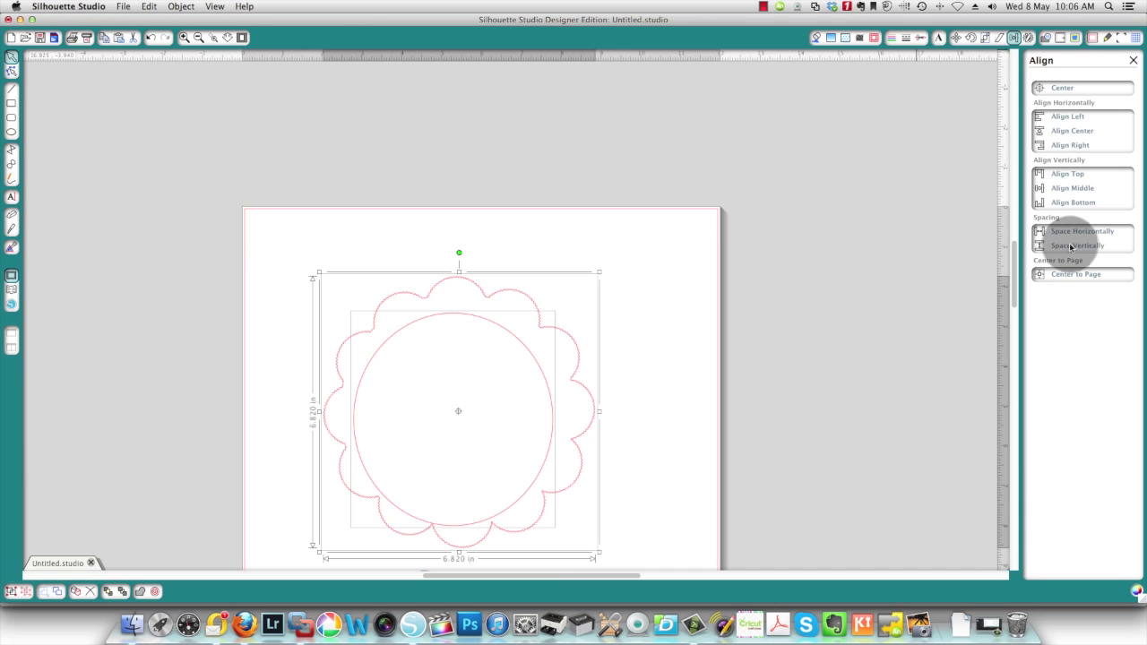
click(1065, 89)
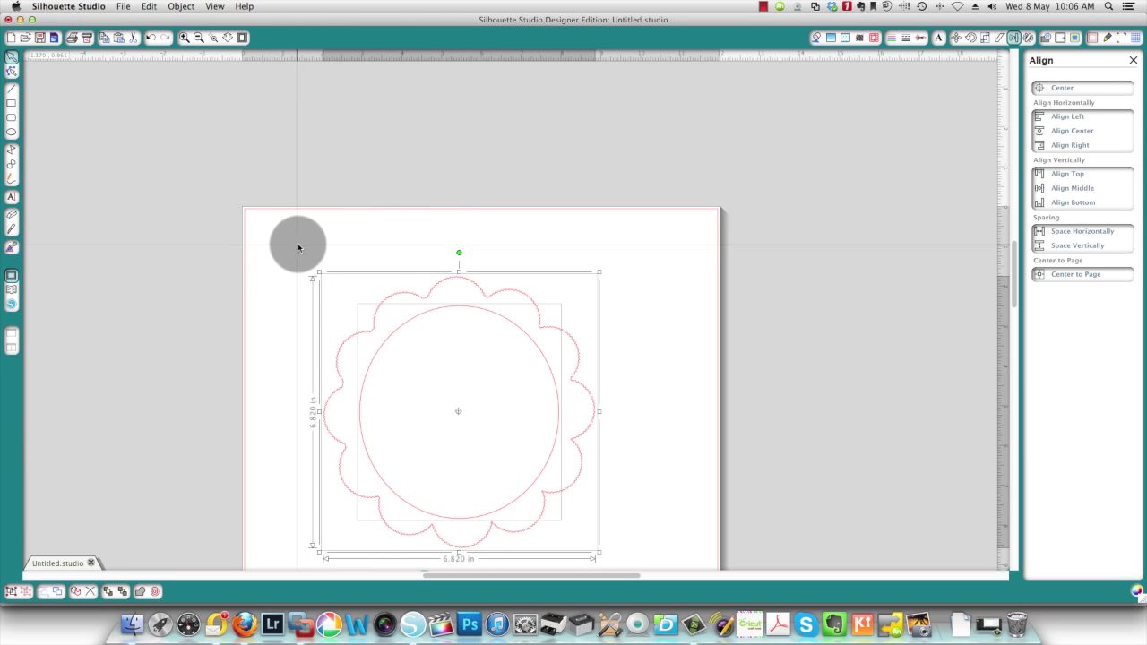
right_click(428, 289)
click(472, 502)
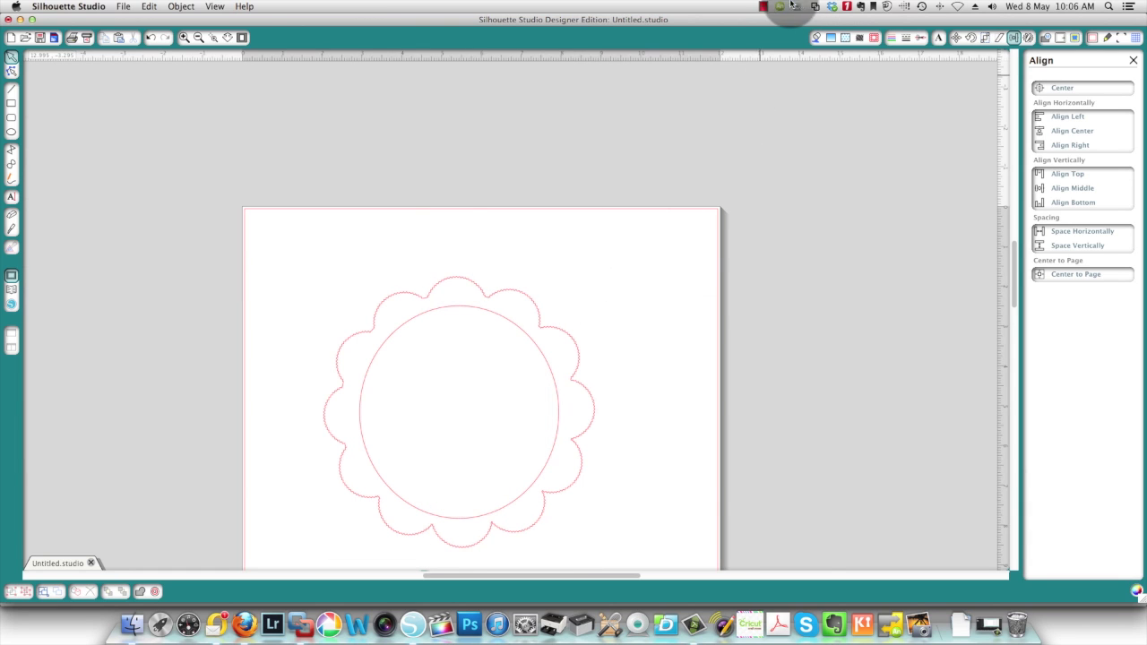
Fill the combined scalloped ring with red
click(816, 38)
click(815, 38)
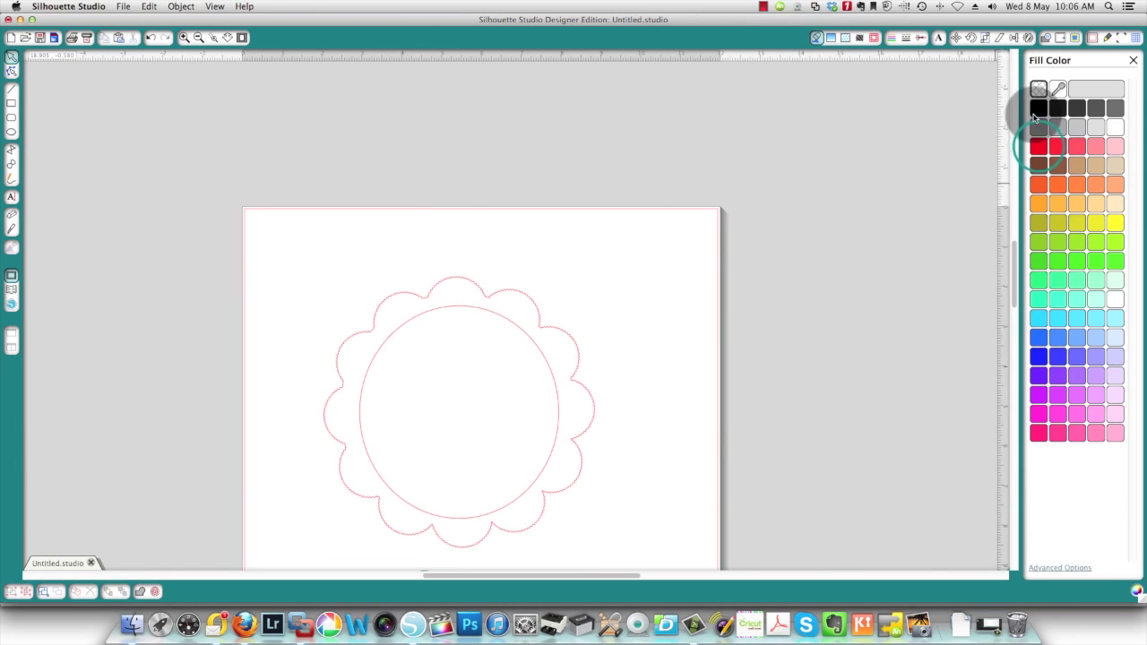
click(1040, 147)
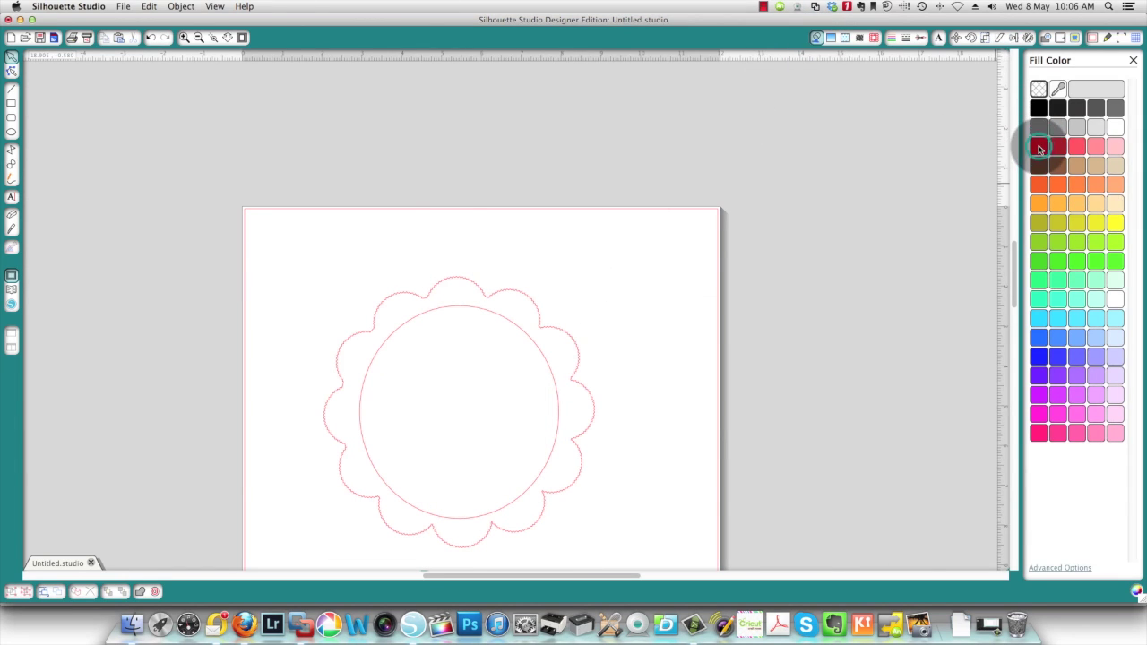
click(535, 311)
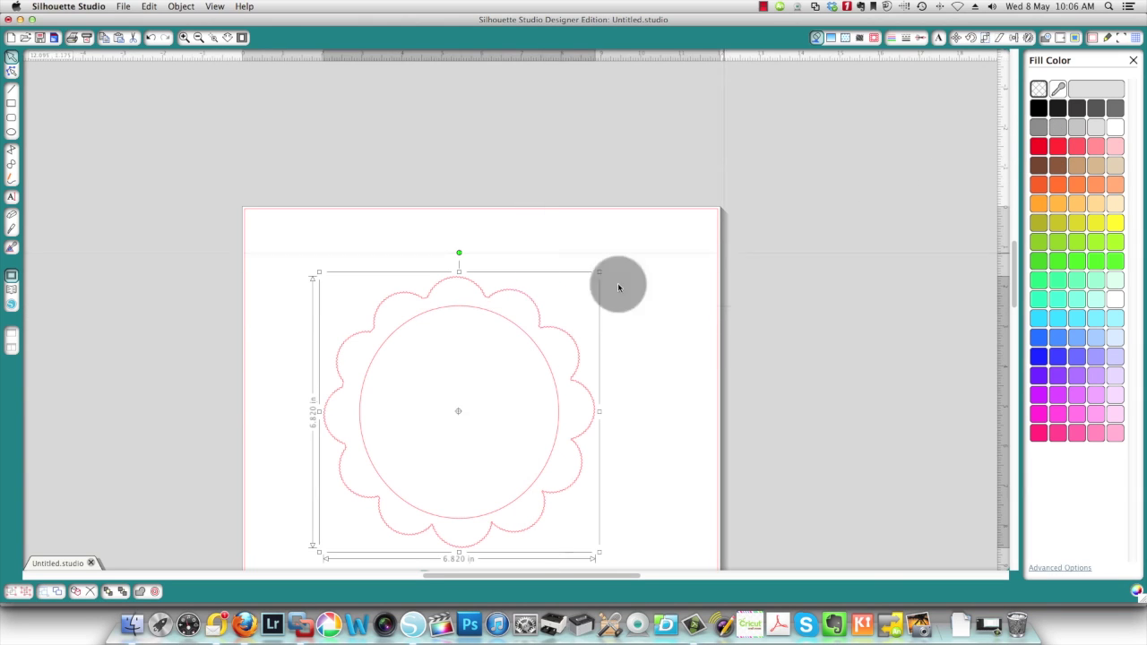
click(1042, 145)
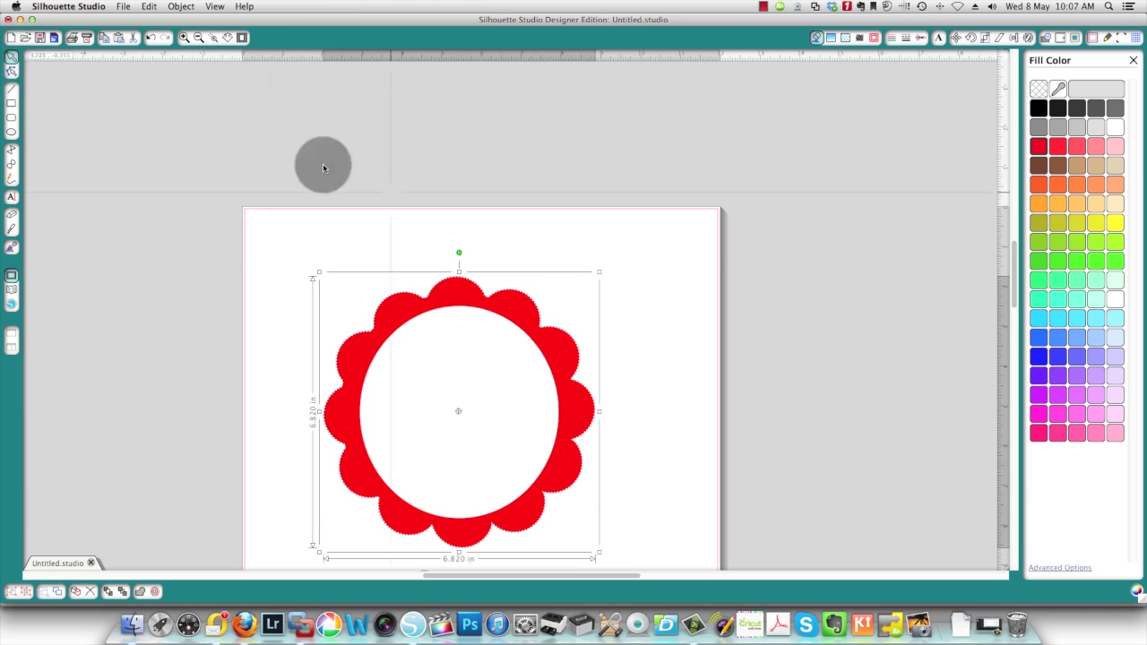
Delete the red scalloped shape and draw a new unfilled 6.420 in circle
key(Delete)
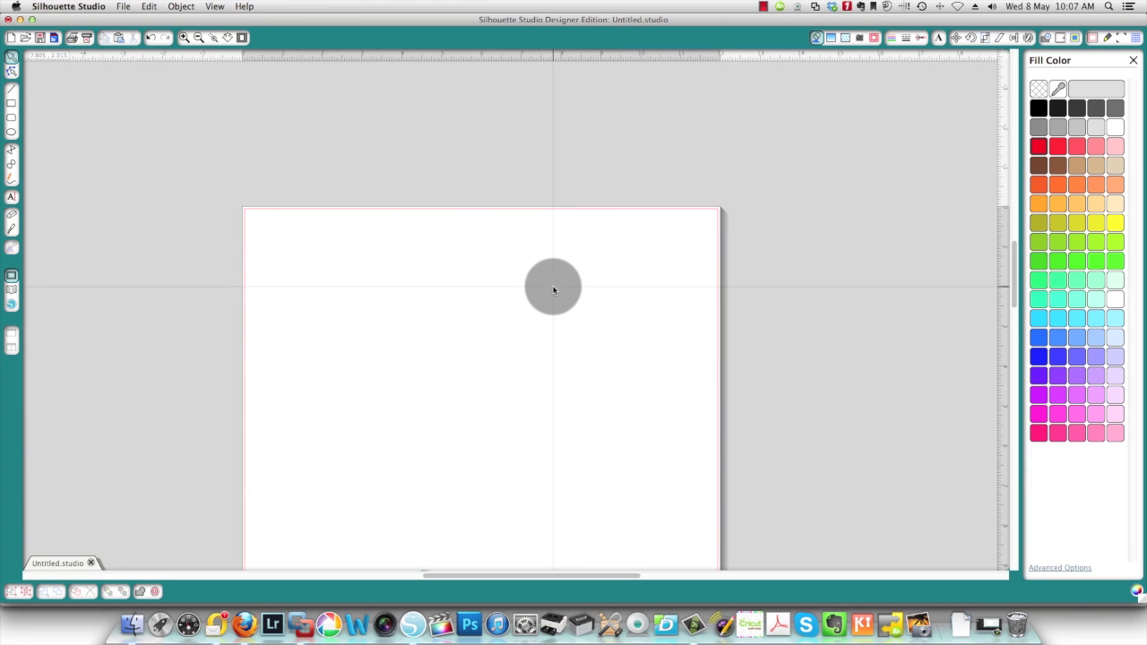
click(10, 135)
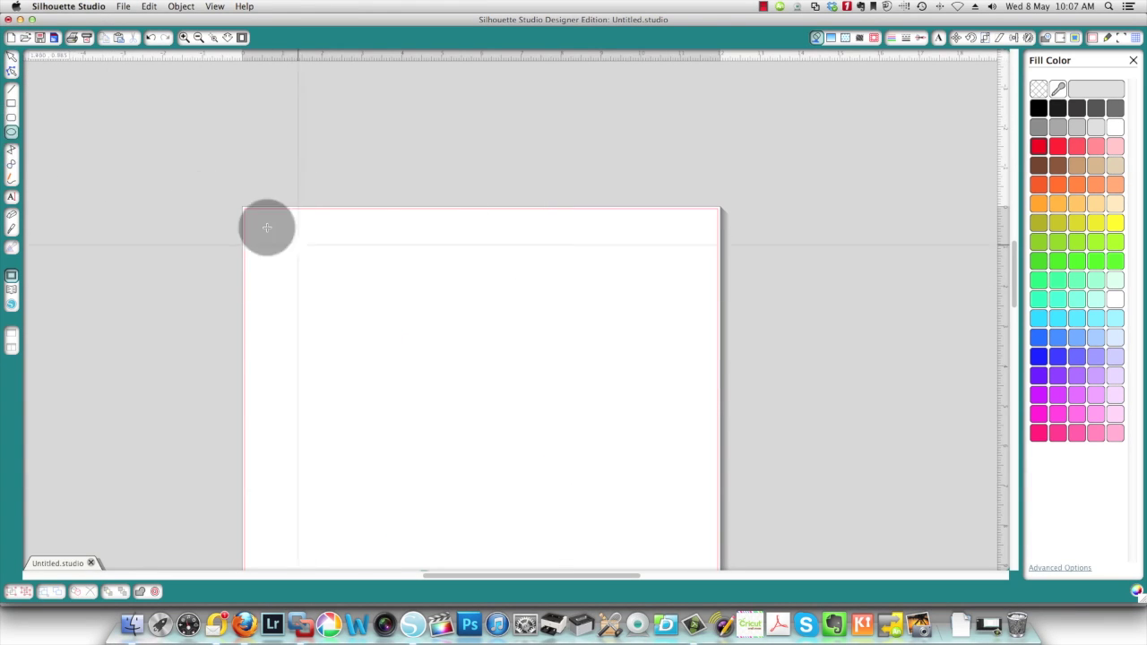
drag(382, 307, 611, 494)
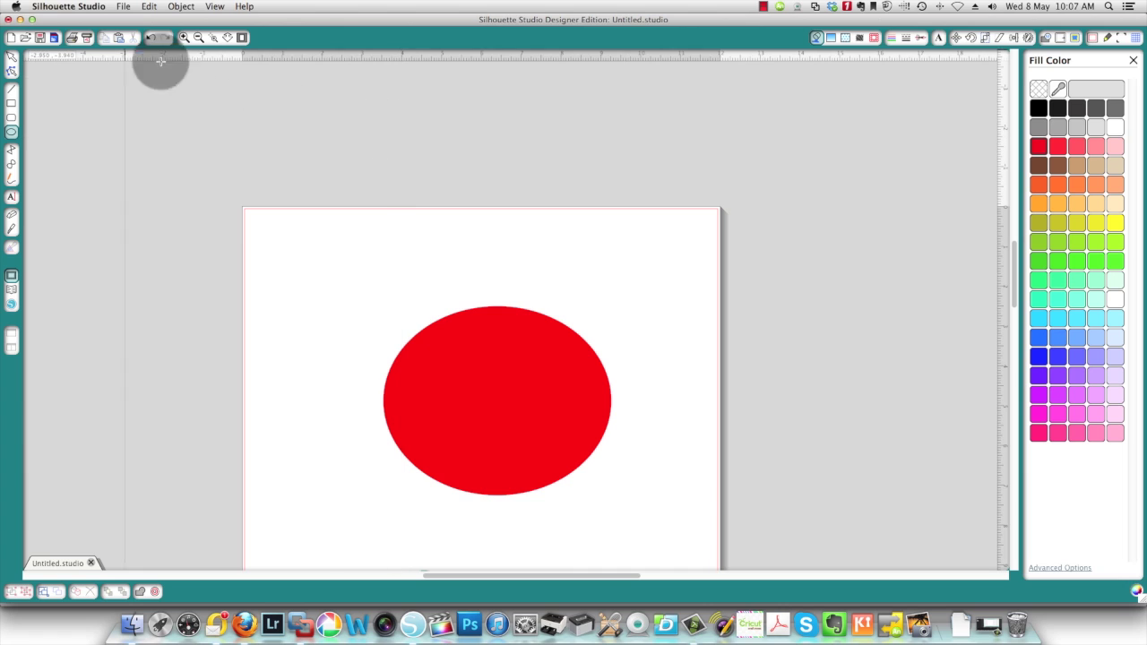
click(17, 63)
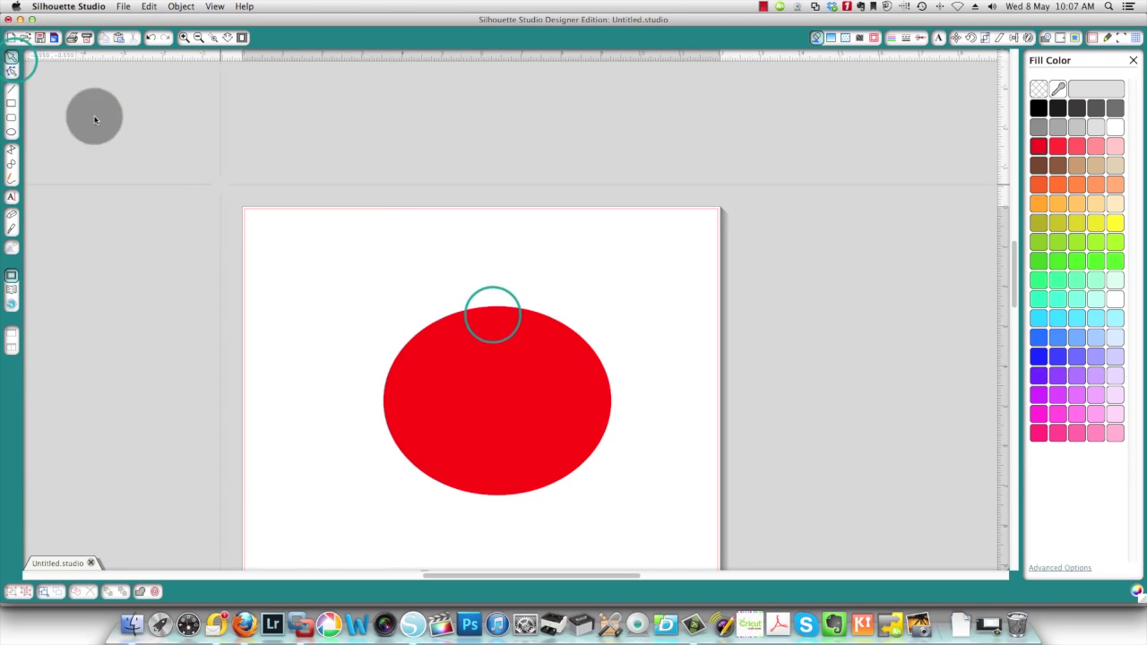
click(492, 318)
key(Delete)
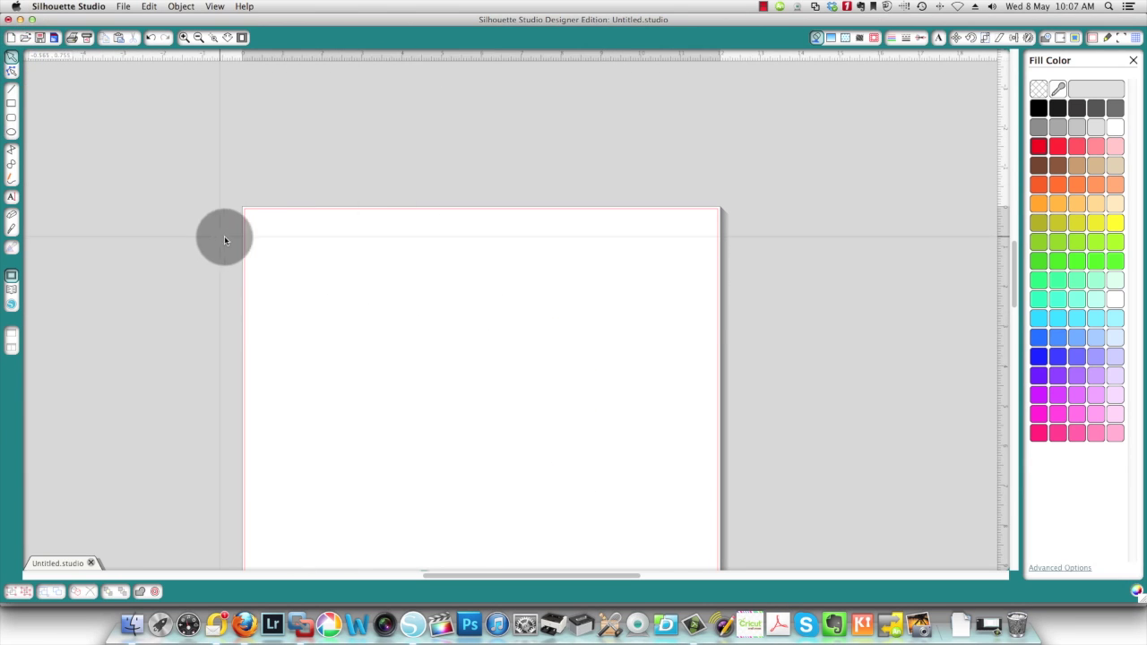
click(12, 132)
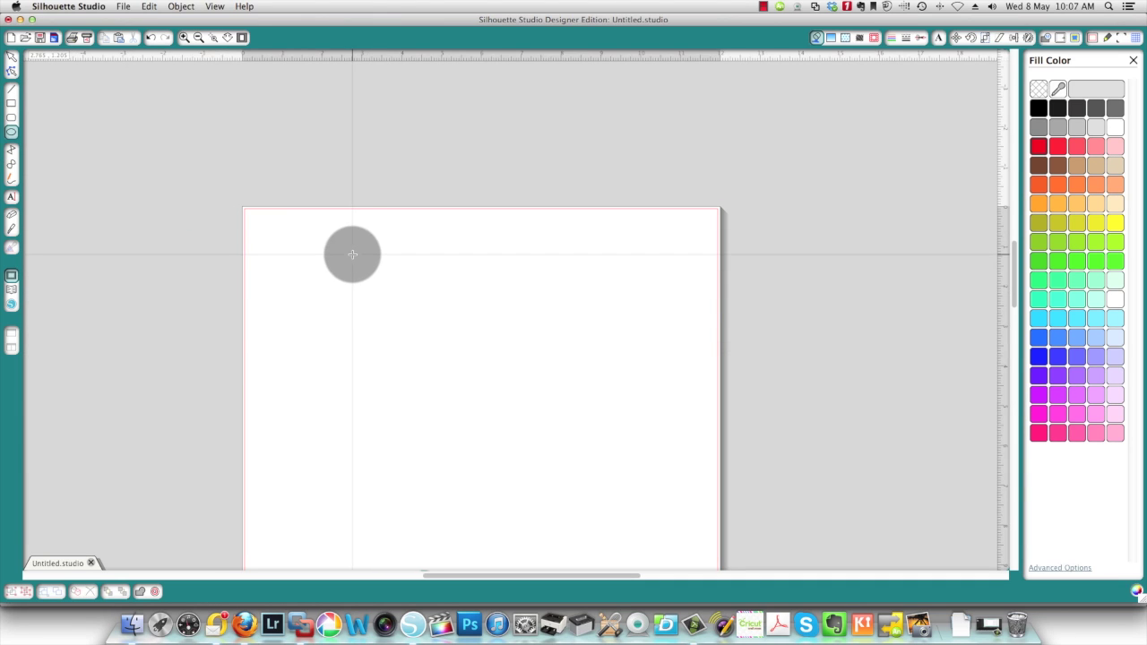
drag(350, 254, 592, 526)
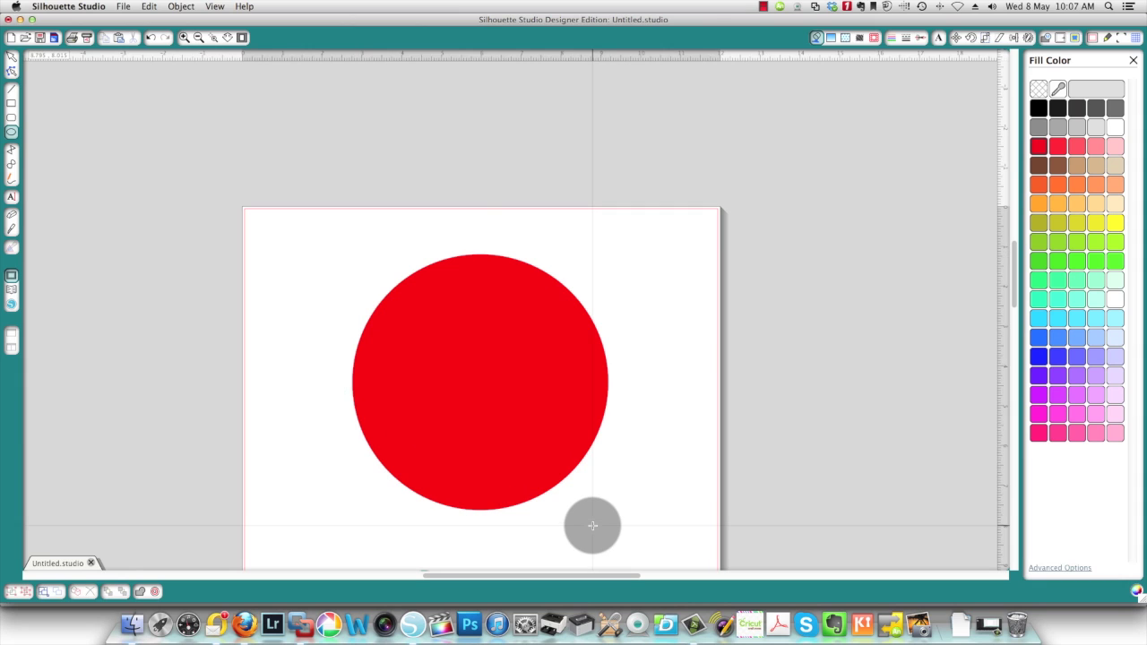
click(11, 56)
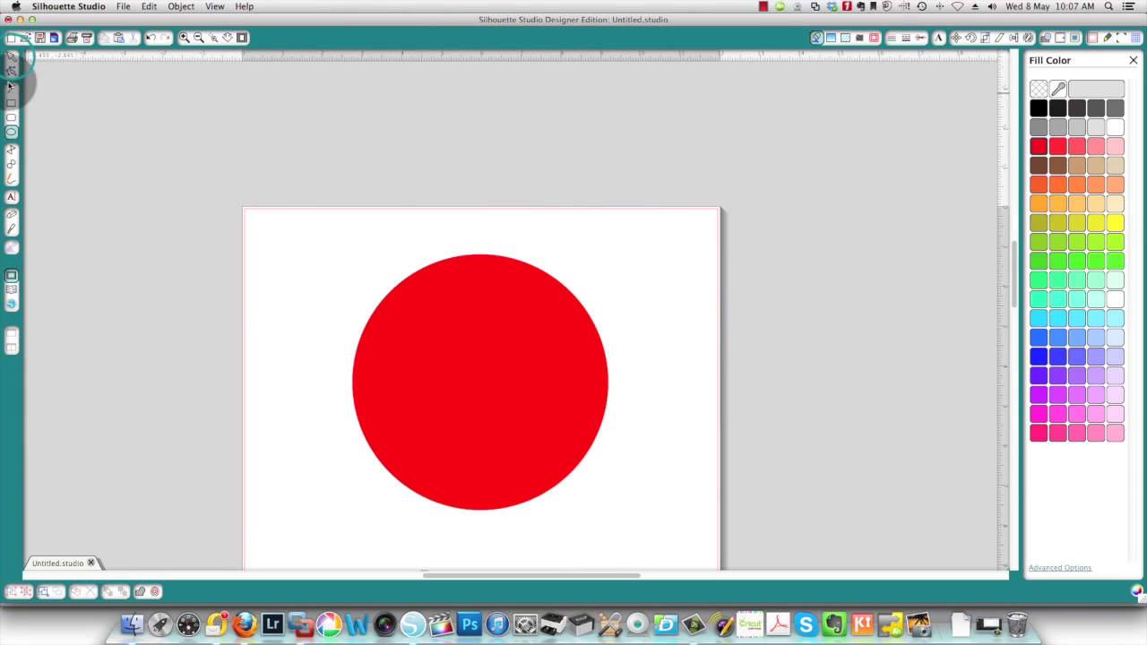
click(435, 302)
click(1044, 90)
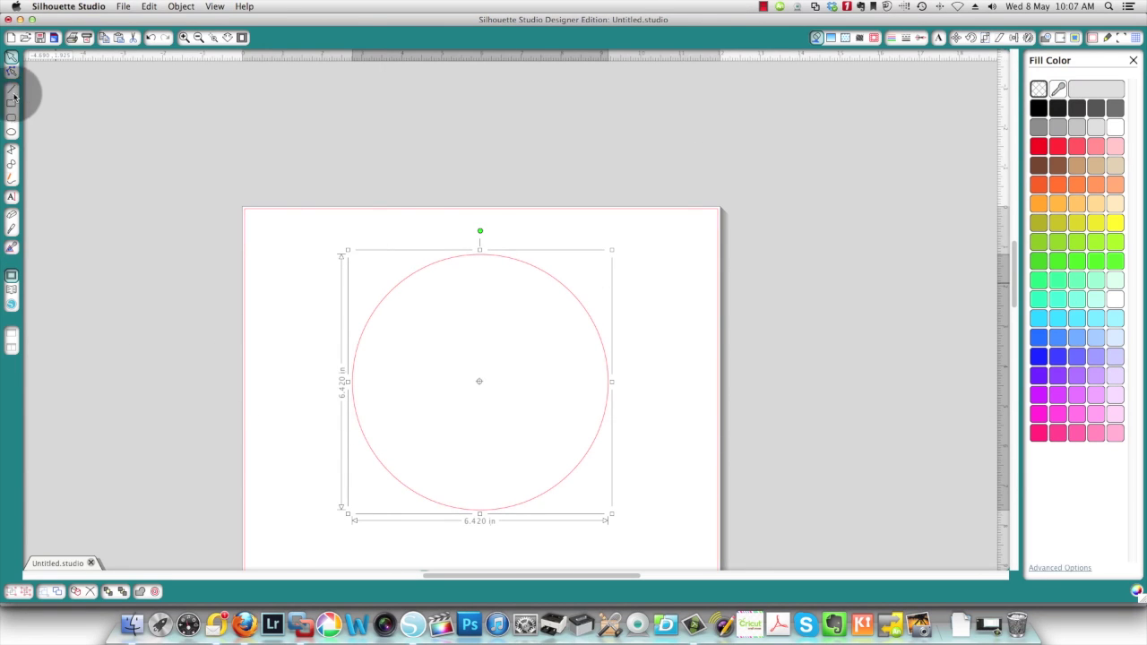
Reopen the design library showing the 'border' search results
click(12, 289)
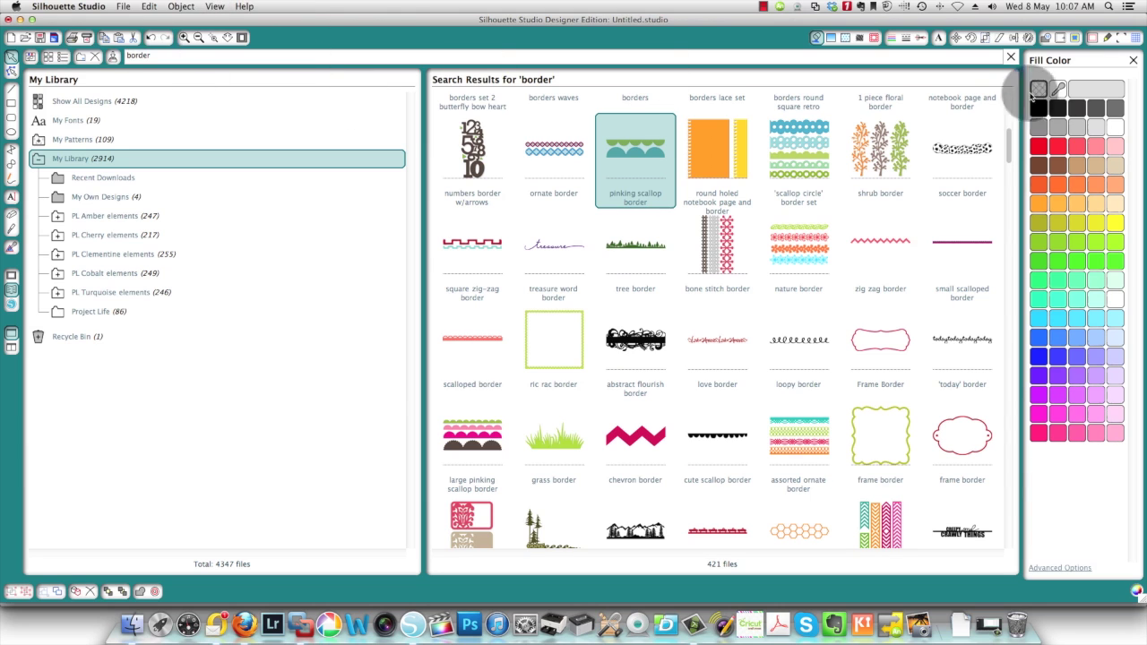
click(1010, 57)
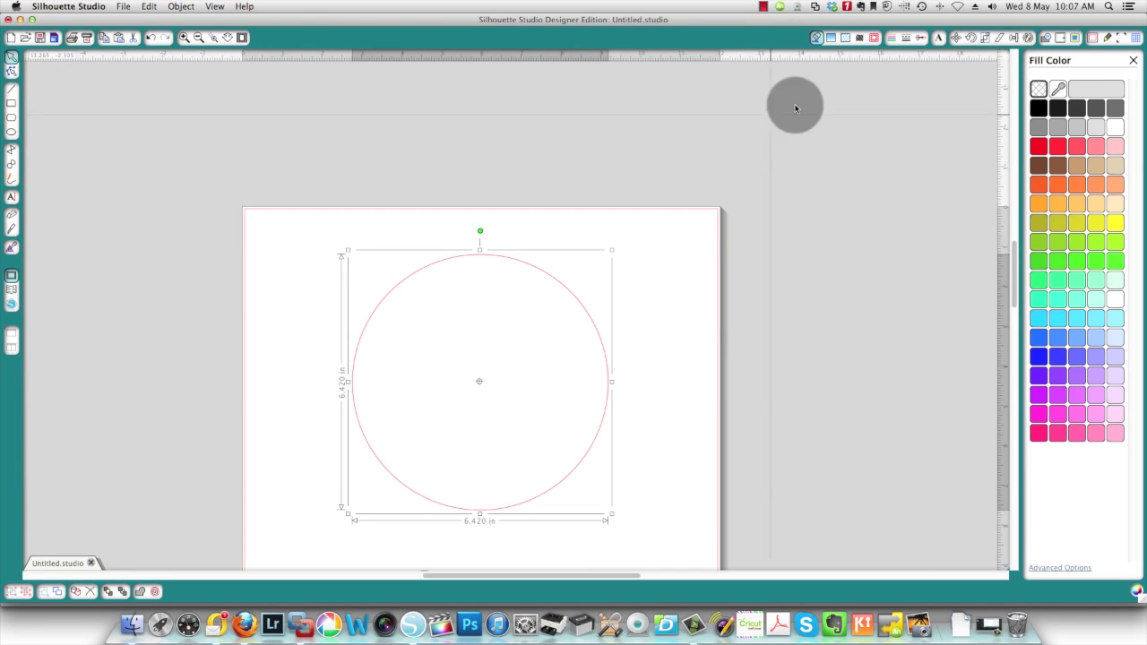
click(12, 291)
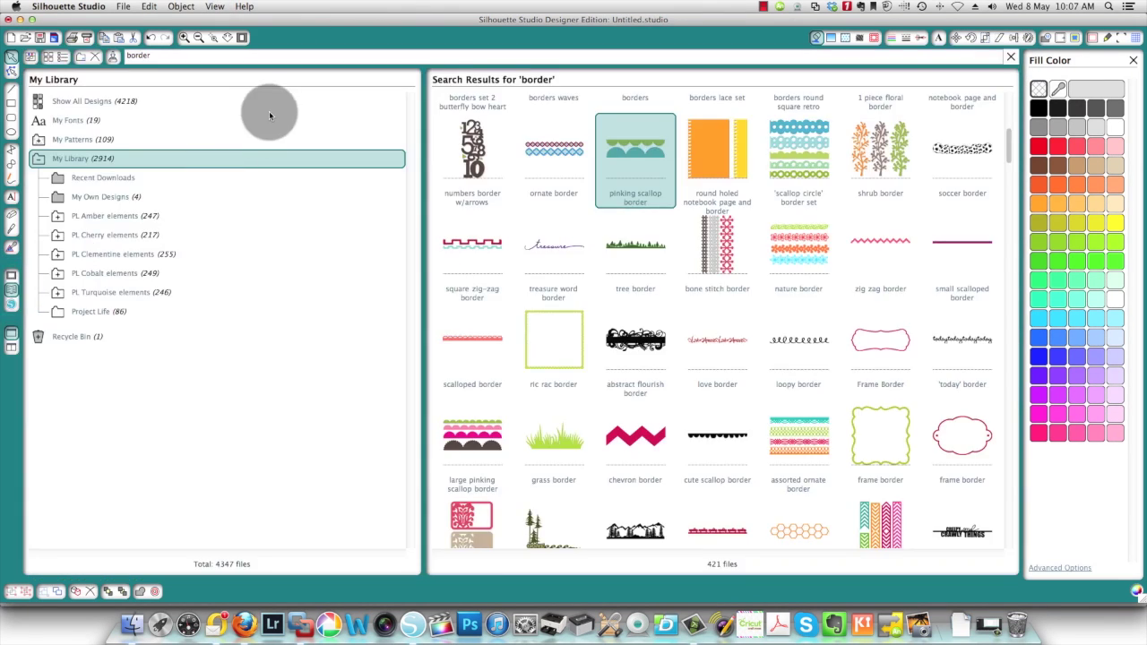
Scroll through the 'border' results in the library
click(132, 56)
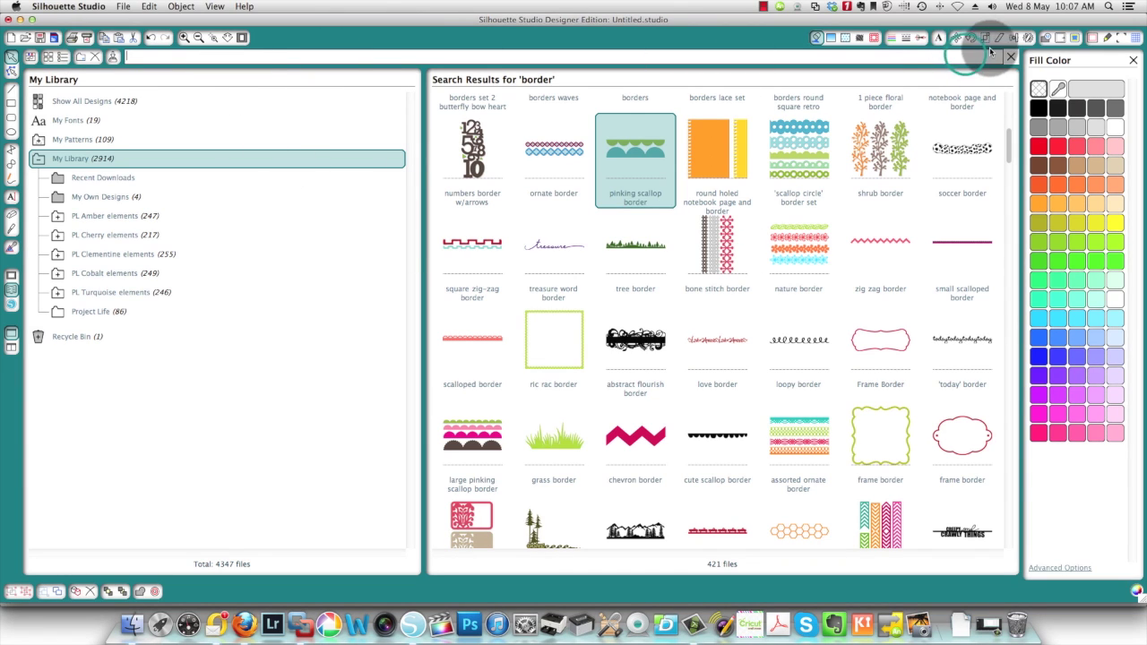
scroll(937, 138, up, 5)
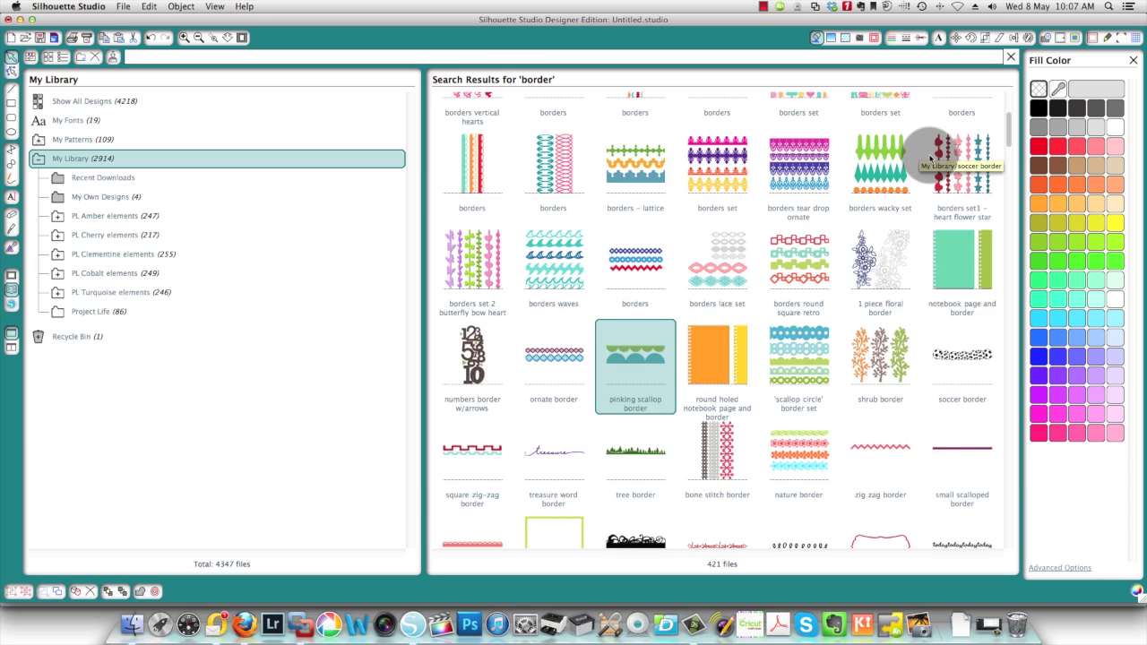
scroll(932, 148, down, 12)
scroll(930, 159, down, 15)
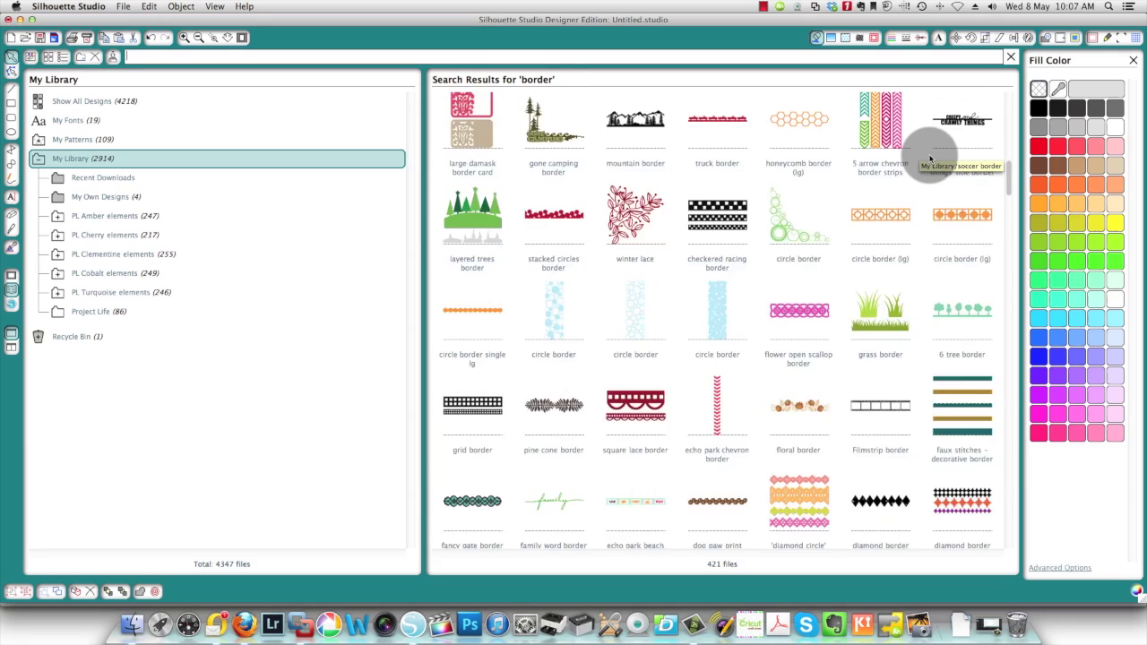
scroll(930, 159, down, 15)
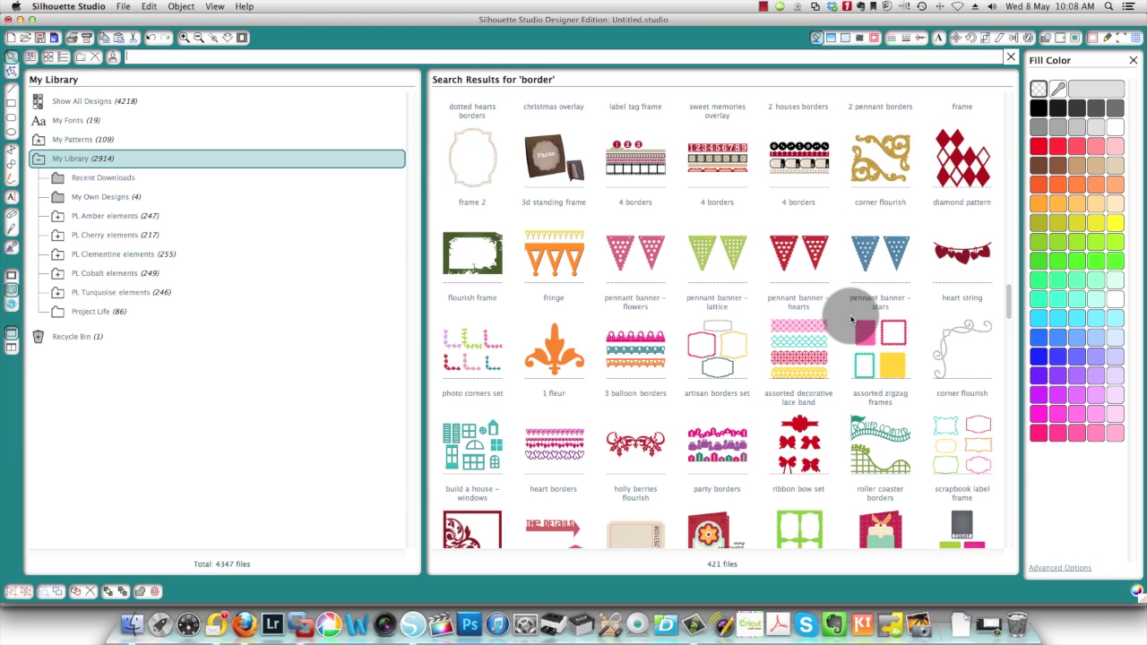
scroll(852, 320, up, 10)
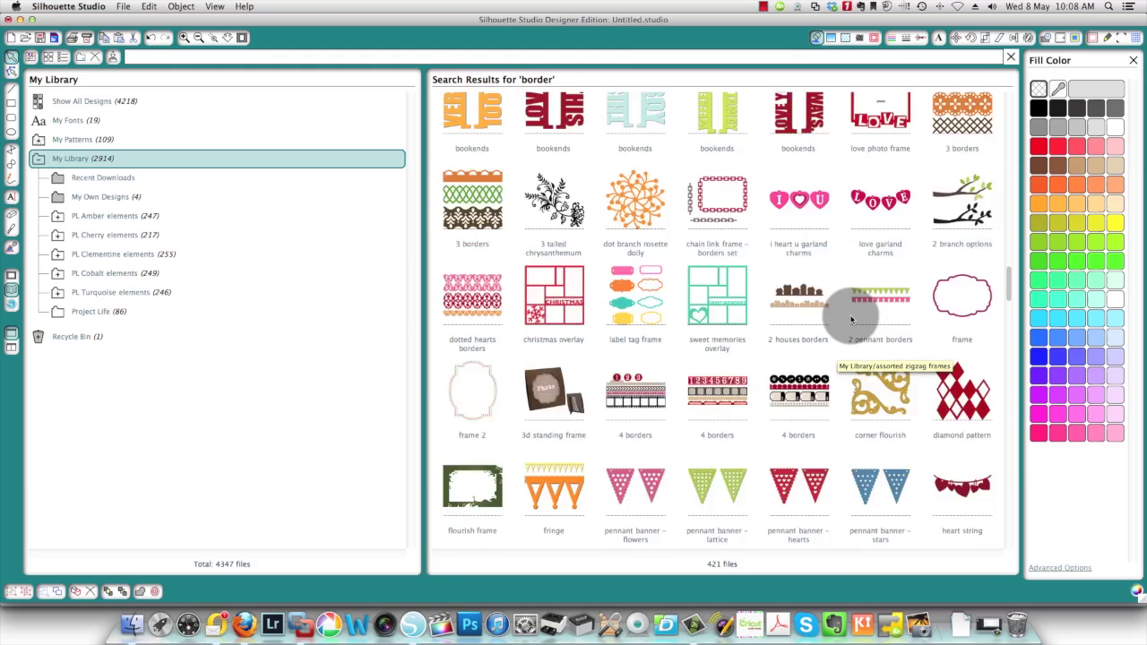
scroll(852, 320, up, 3)
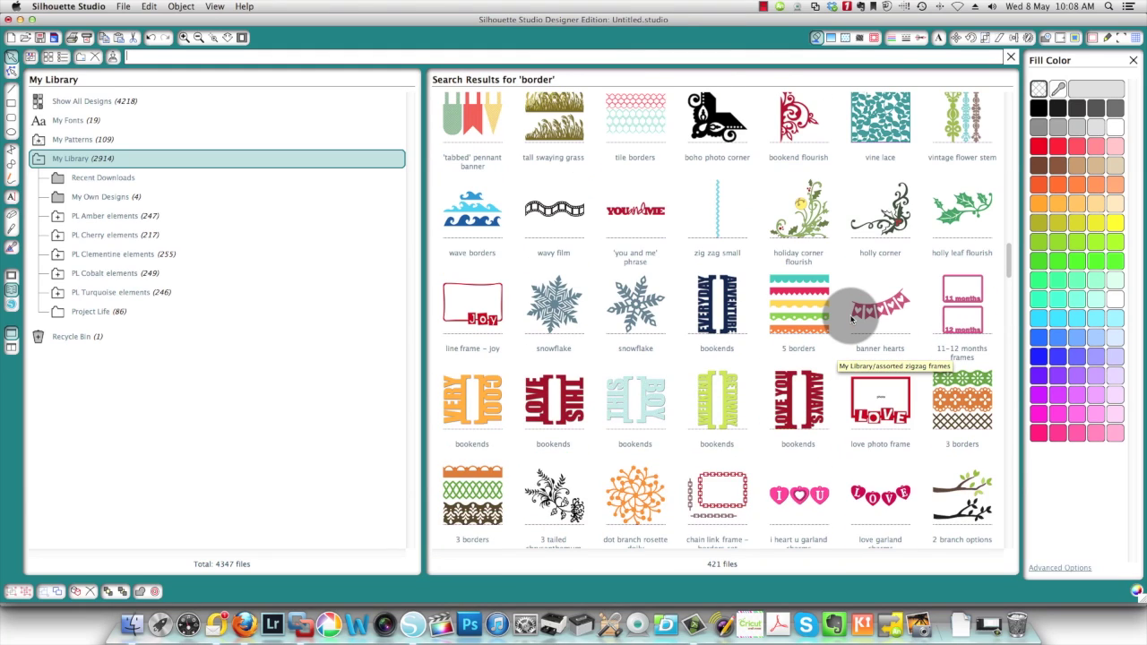
scroll(852, 320, up, 15)
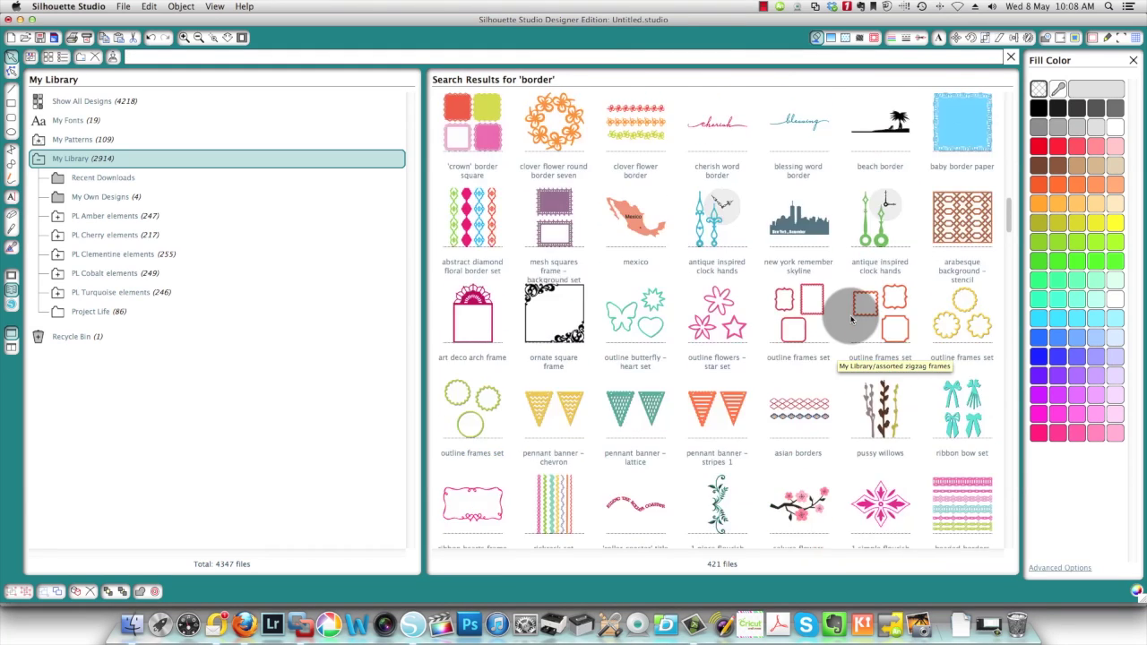
scroll(852, 320, up, 2)
scroll(852, 320, up, 3)
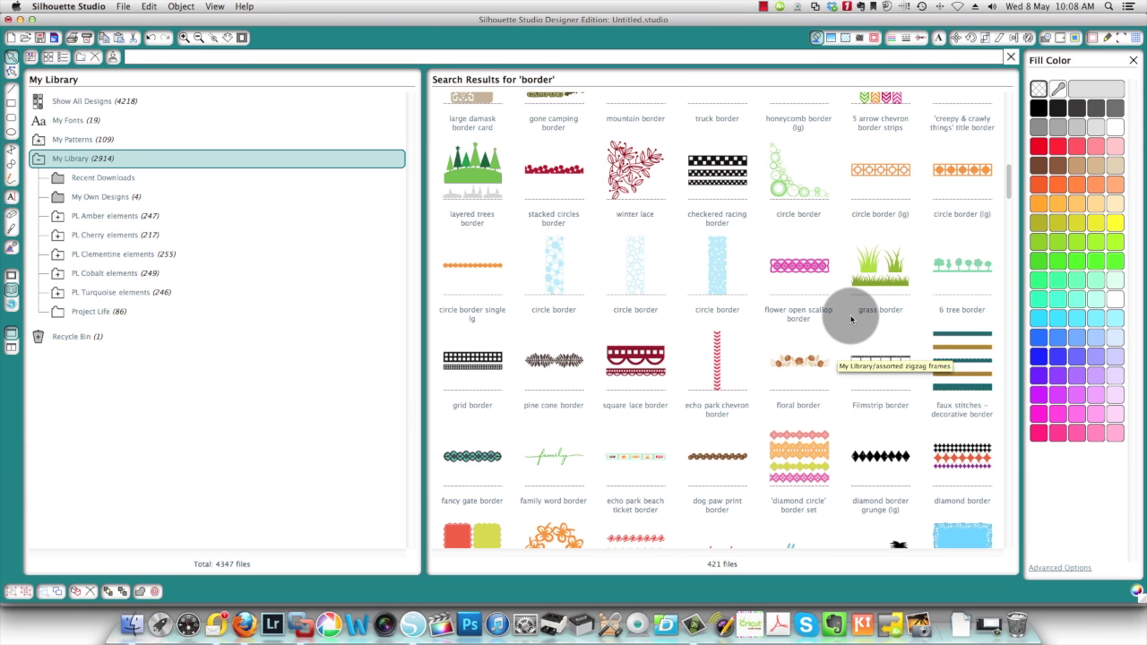
scroll(852, 320, up, 6)
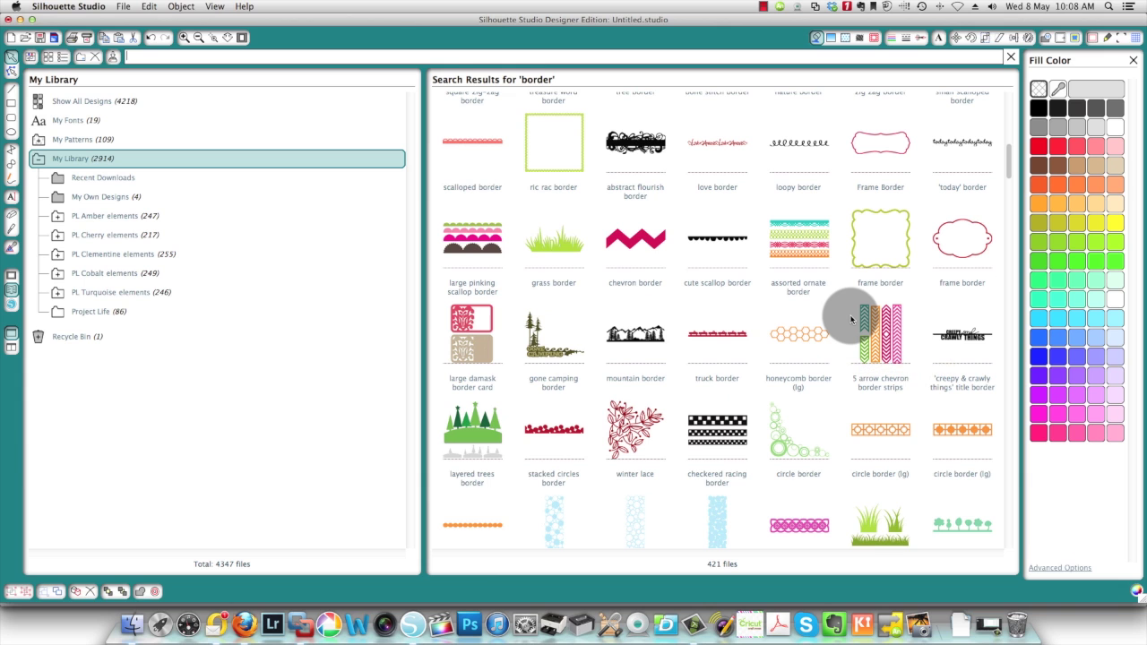
scroll(852, 320, up, 8)
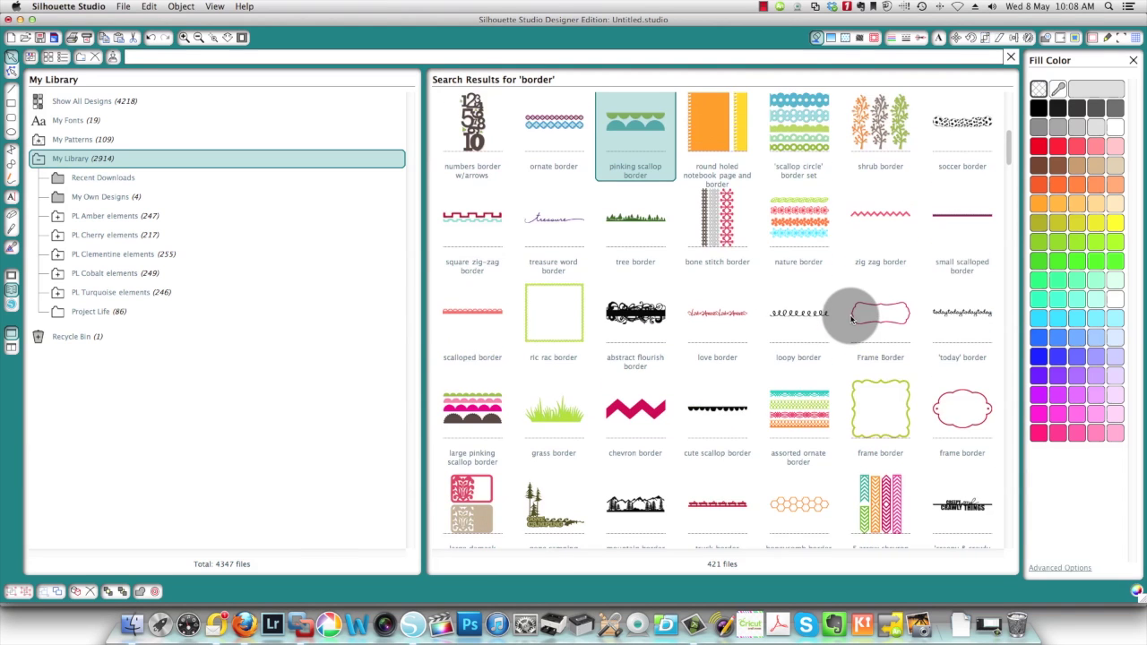
scroll(852, 320, up, 7)
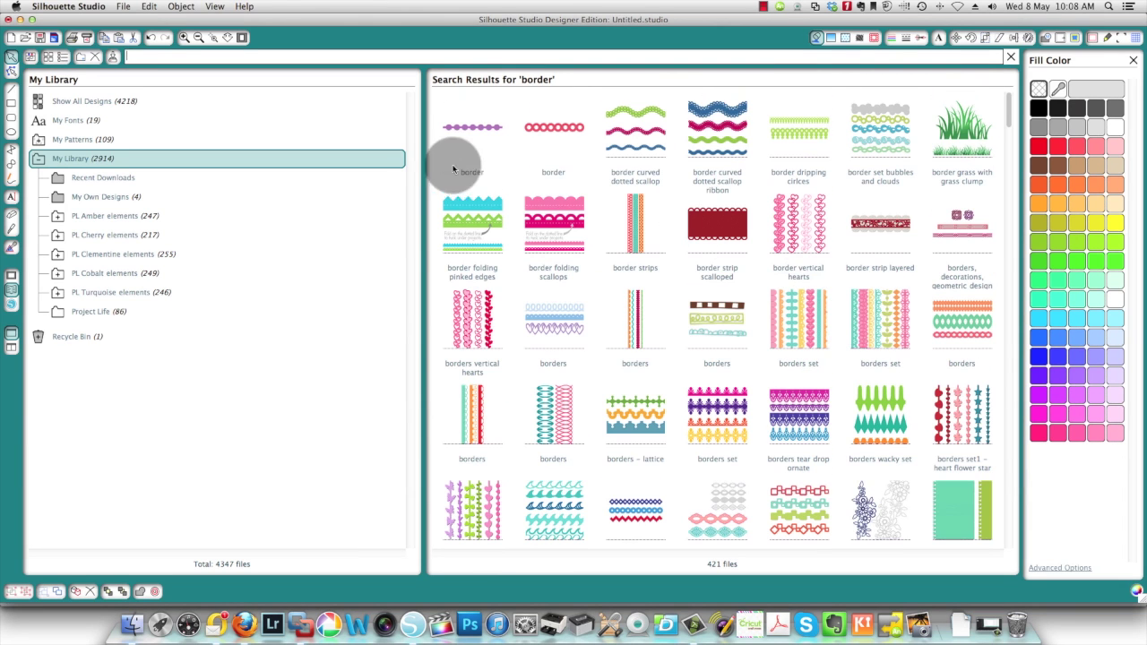
Search the library for 'star' and choose the plain star design
click(500, 57)
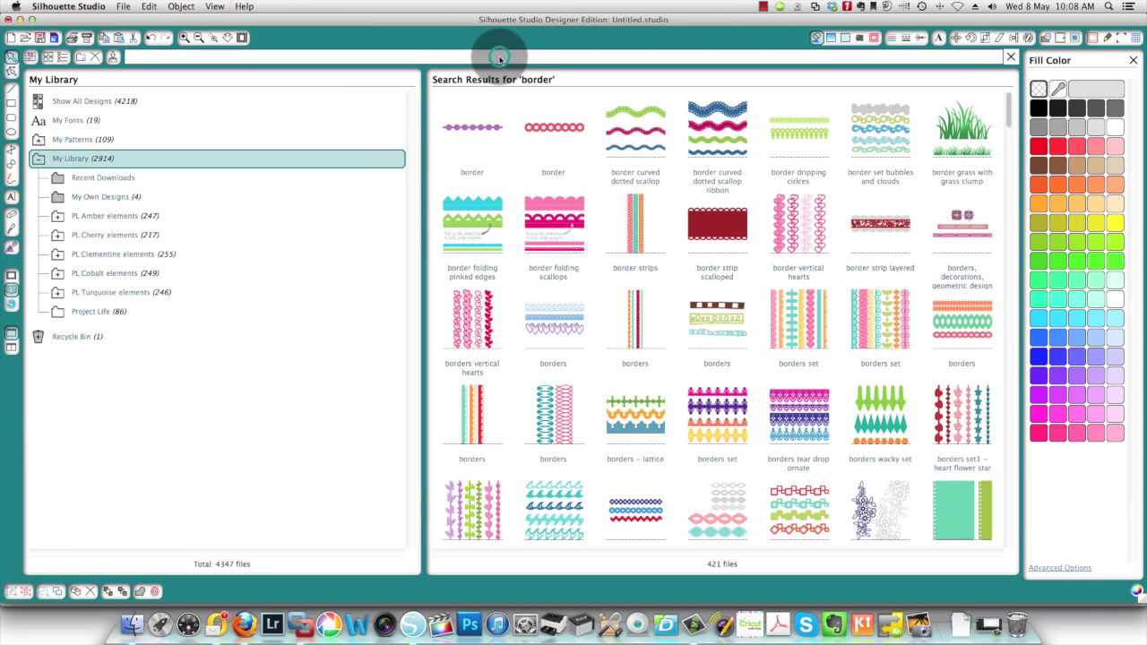
text(star)
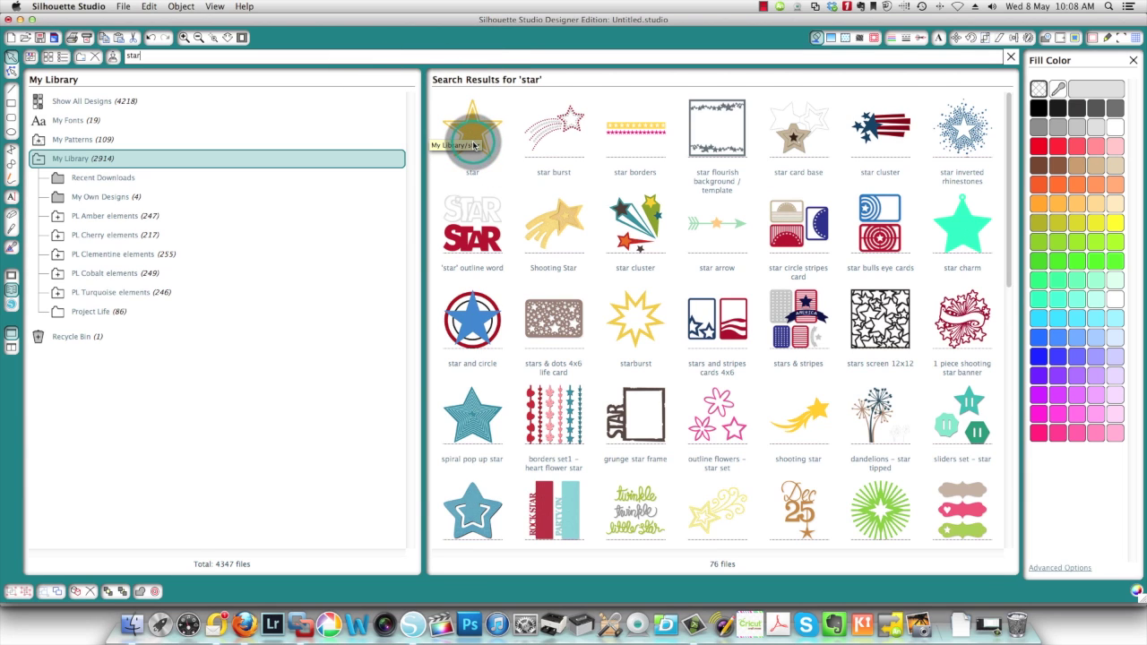
click(473, 144)
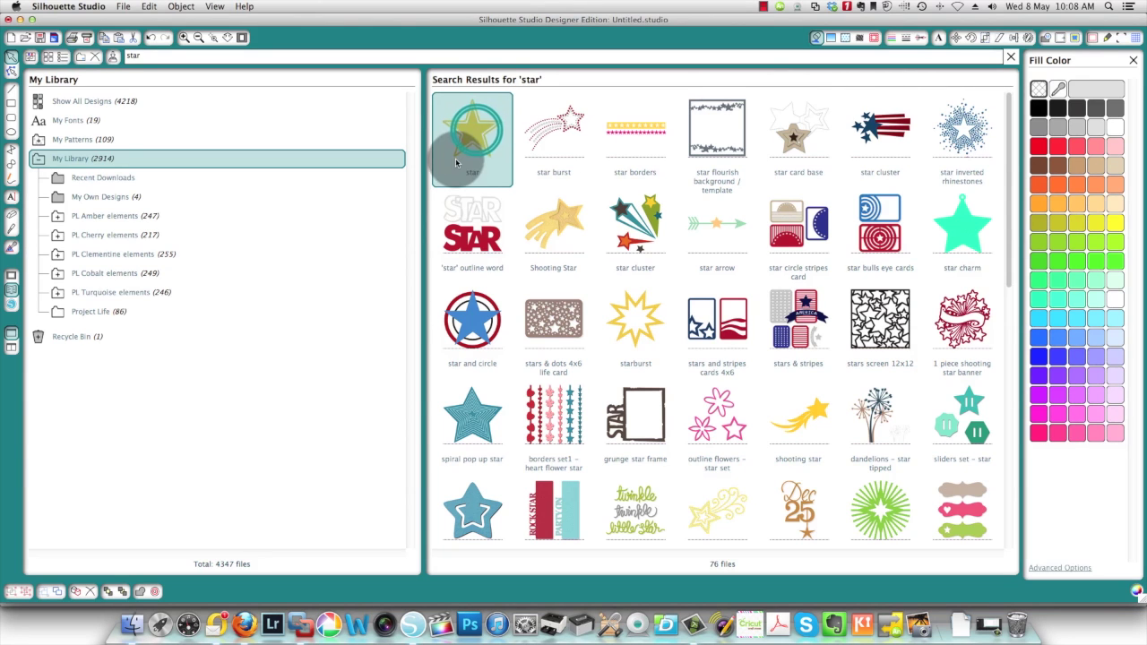
Place the star design, ungroup it, and delete its offset outline, keeping the plain star
double_click(477, 132)
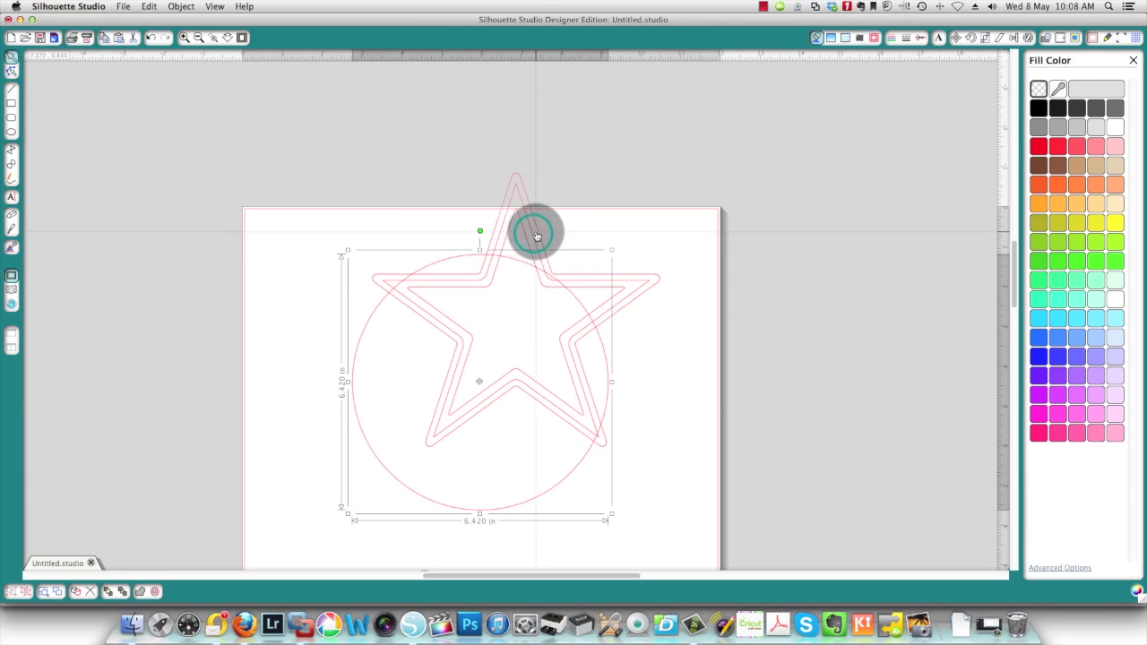
drag(529, 230, 856, 179)
right_click(857, 179)
click(786, 392)
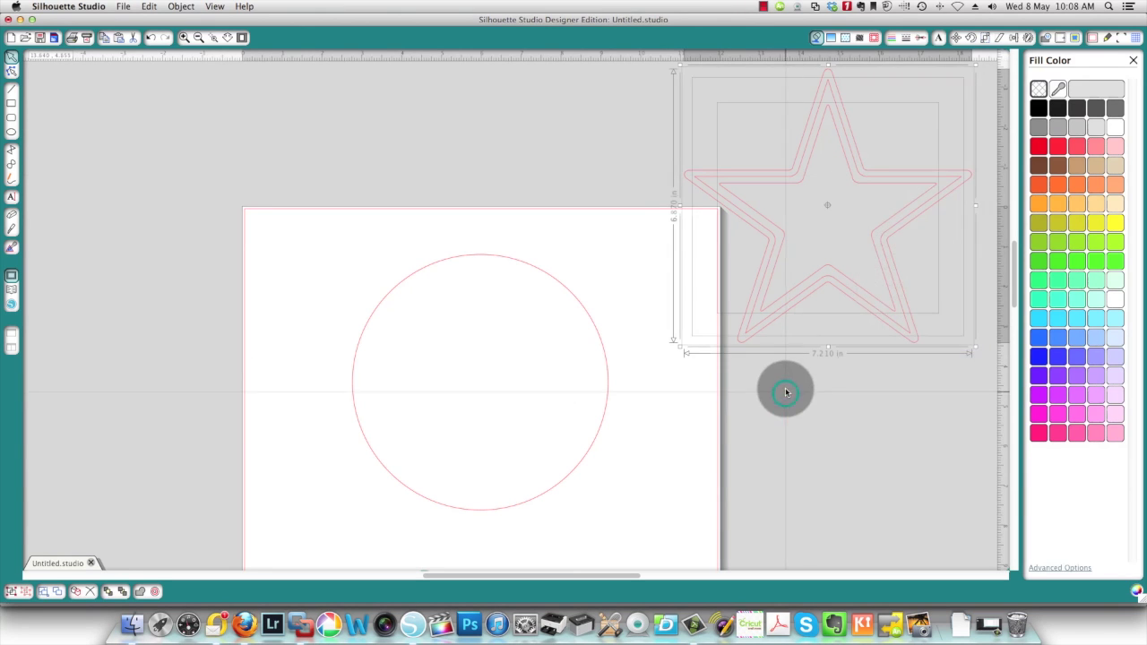
drag(855, 287, 340, 239)
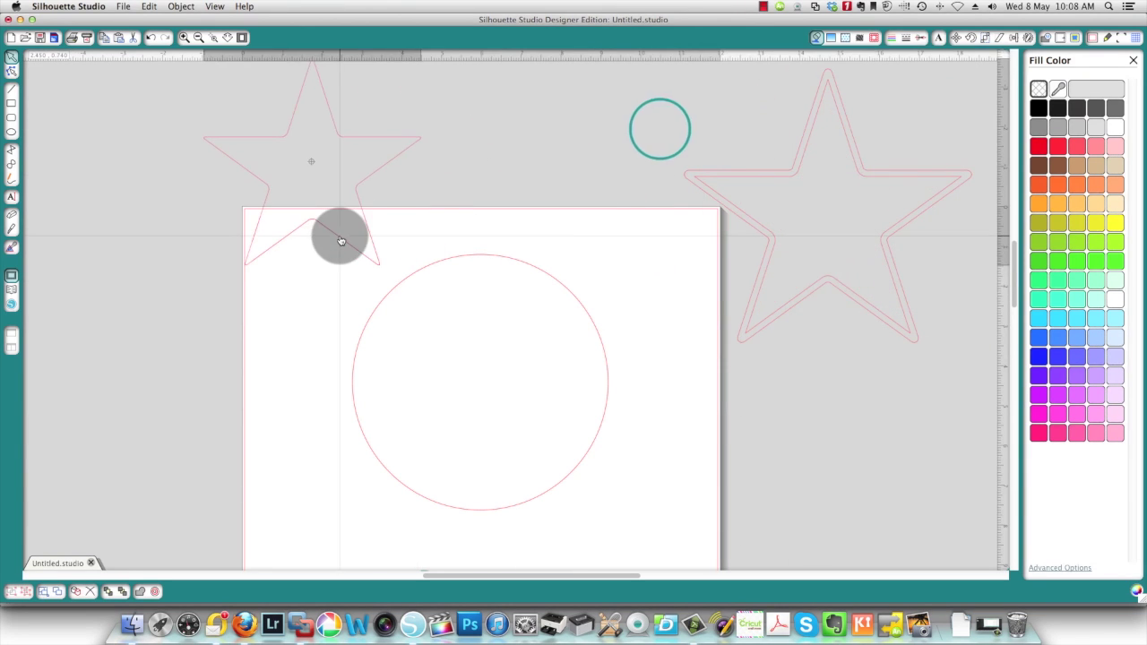
click(805, 279)
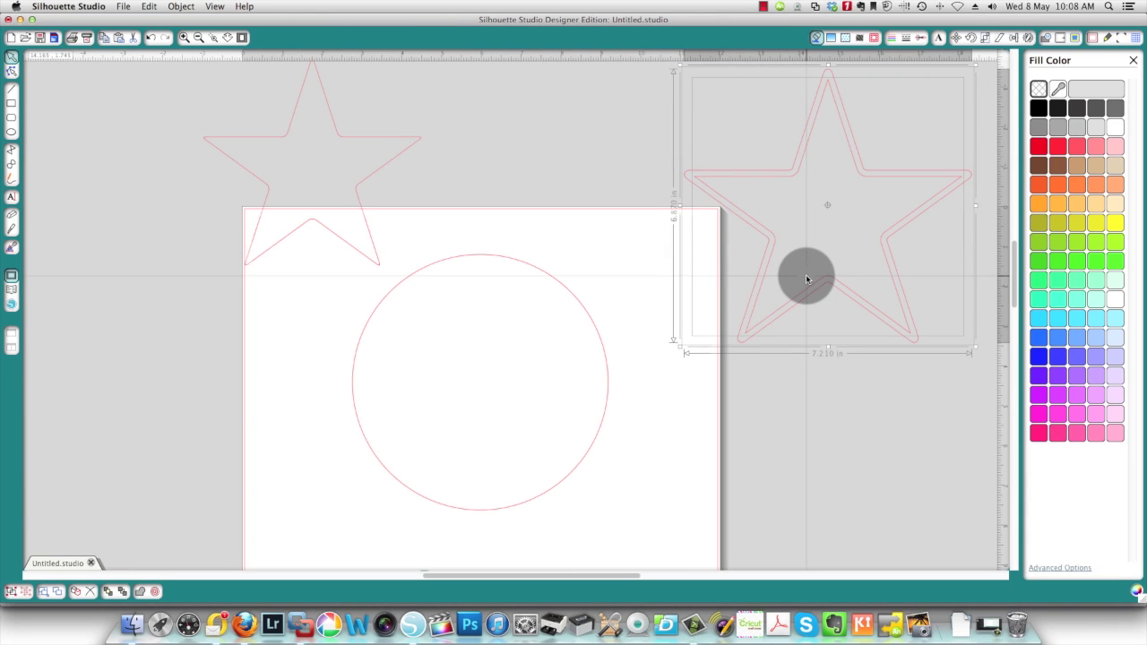
key(Delete)
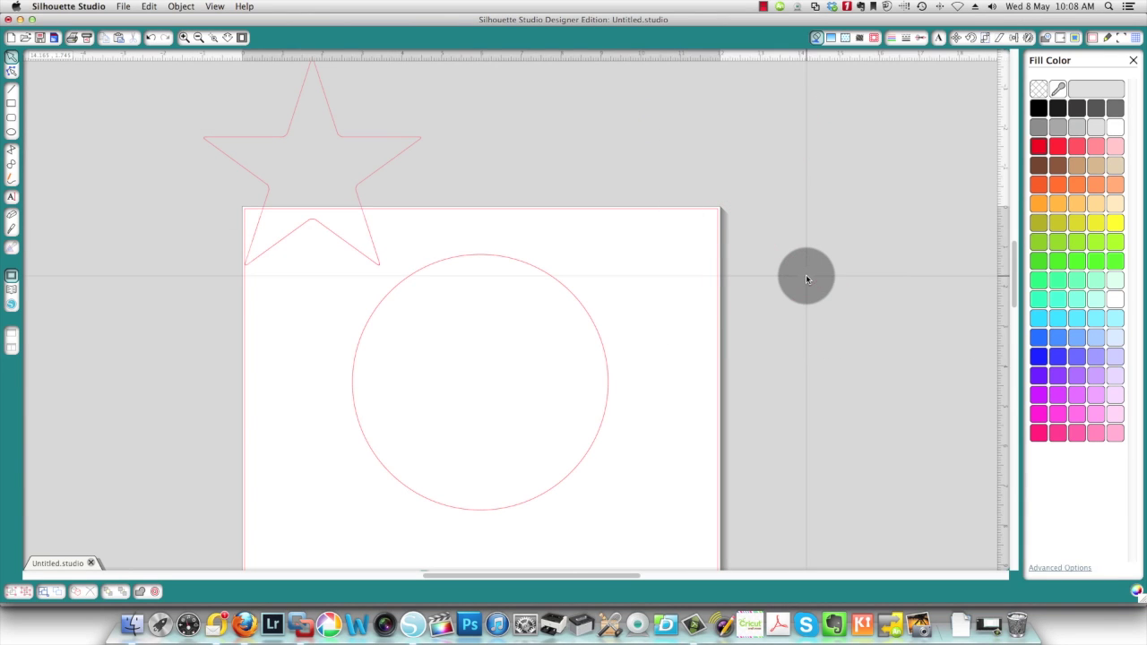
Shrink the star to about 2.040 in and set its rotation centre on the circle's centre
click(386, 161)
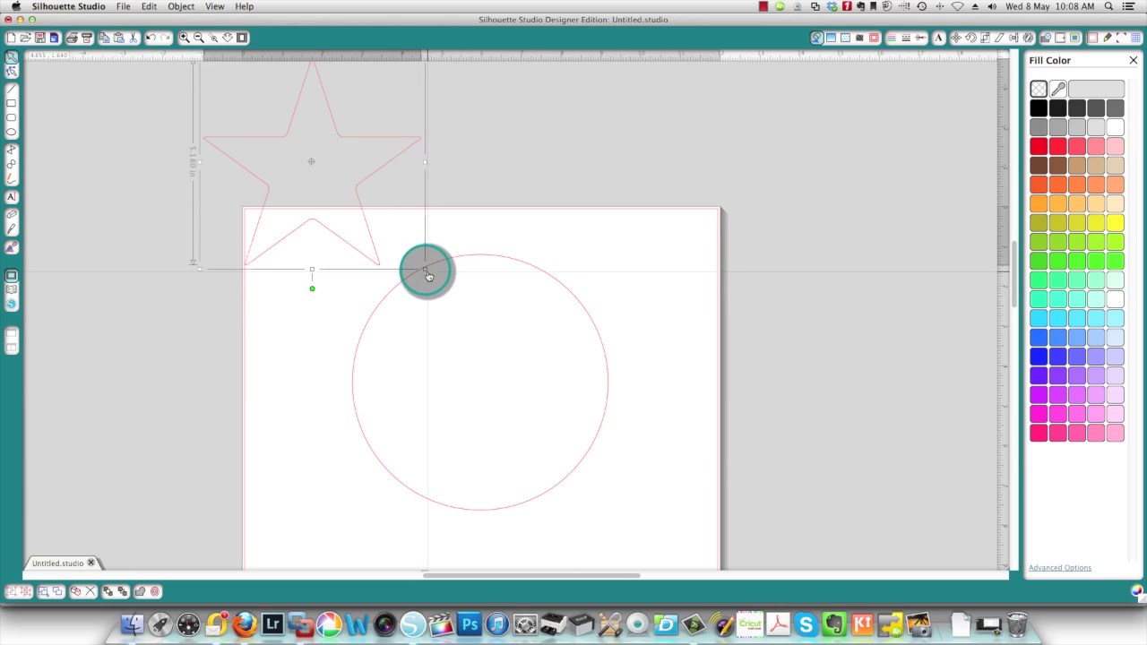
drag(425, 269, 479, 257)
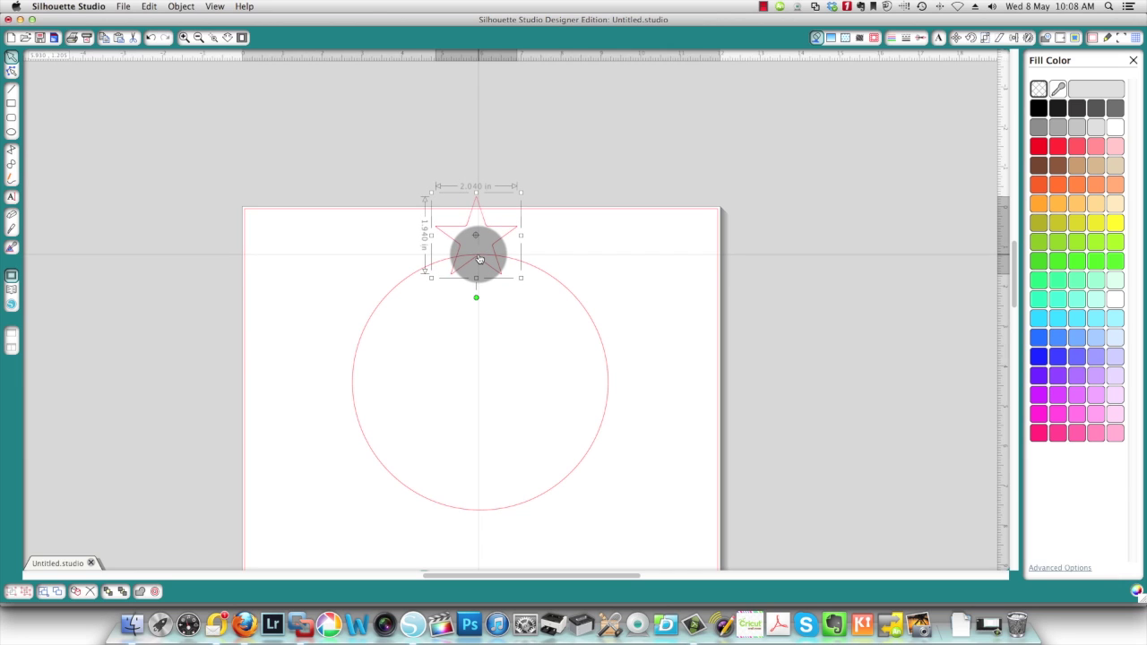
mouse_move(477, 295)
mouse_down()
mouse_move(514, 223)
mouse_move(478, 240)
mouse_move(474, 392)
mouse_move(476, 381)
mouse_up()
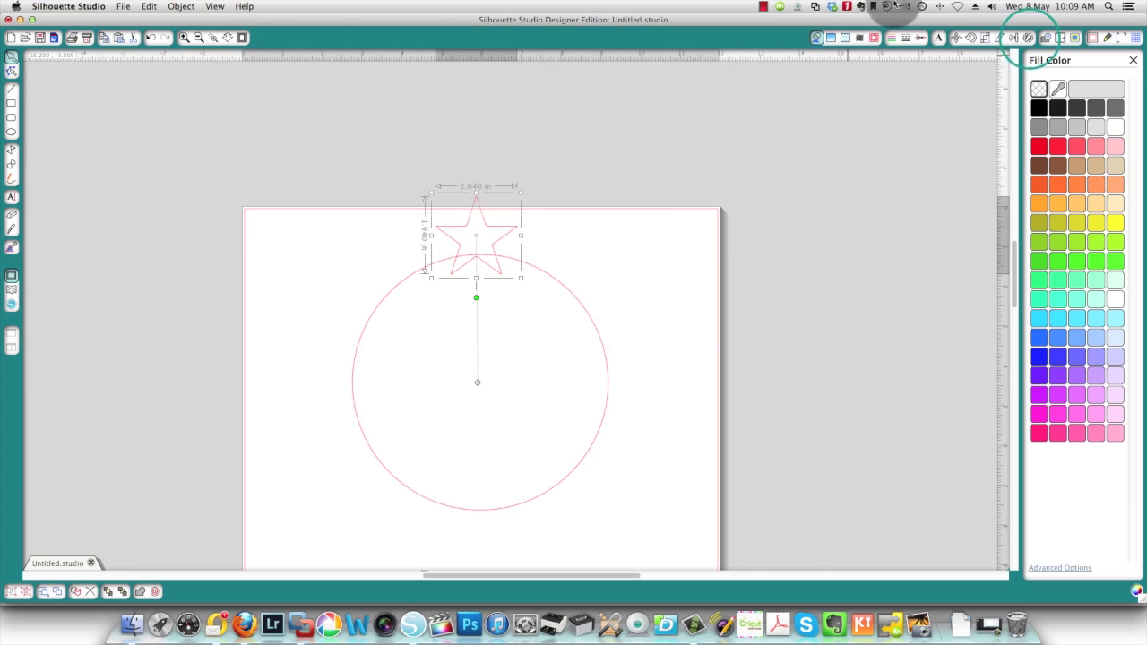
click(1028, 37)
Rotate five star copies twice, add one more copy to close the ring, then select everything
click(1084, 283)
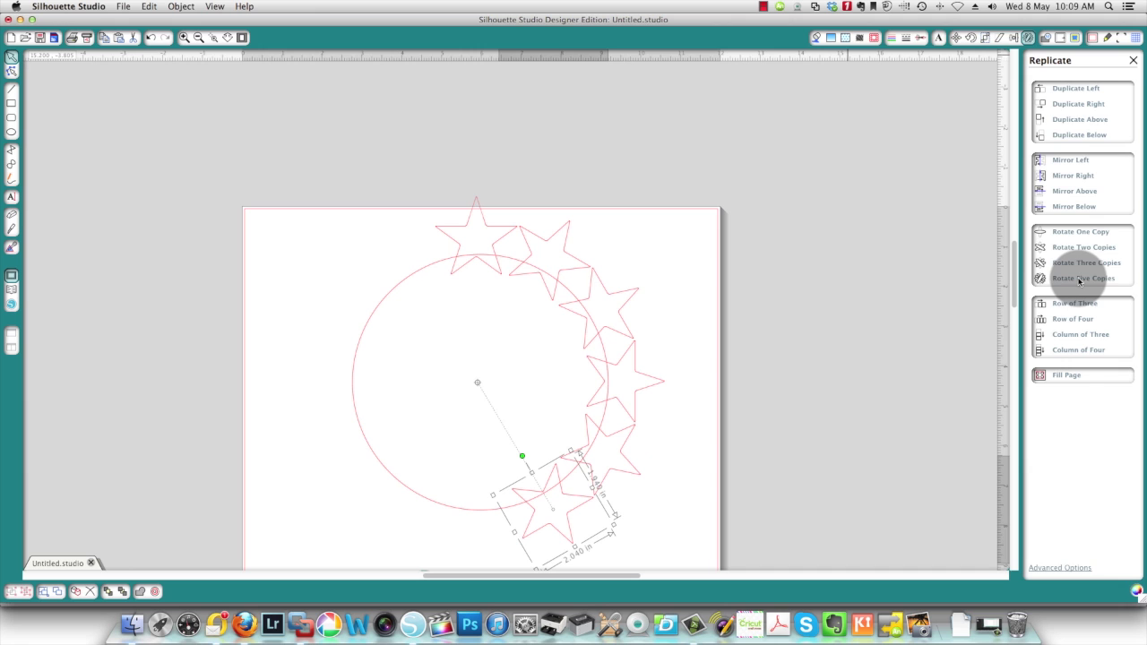
click(1080, 279)
click(364, 440)
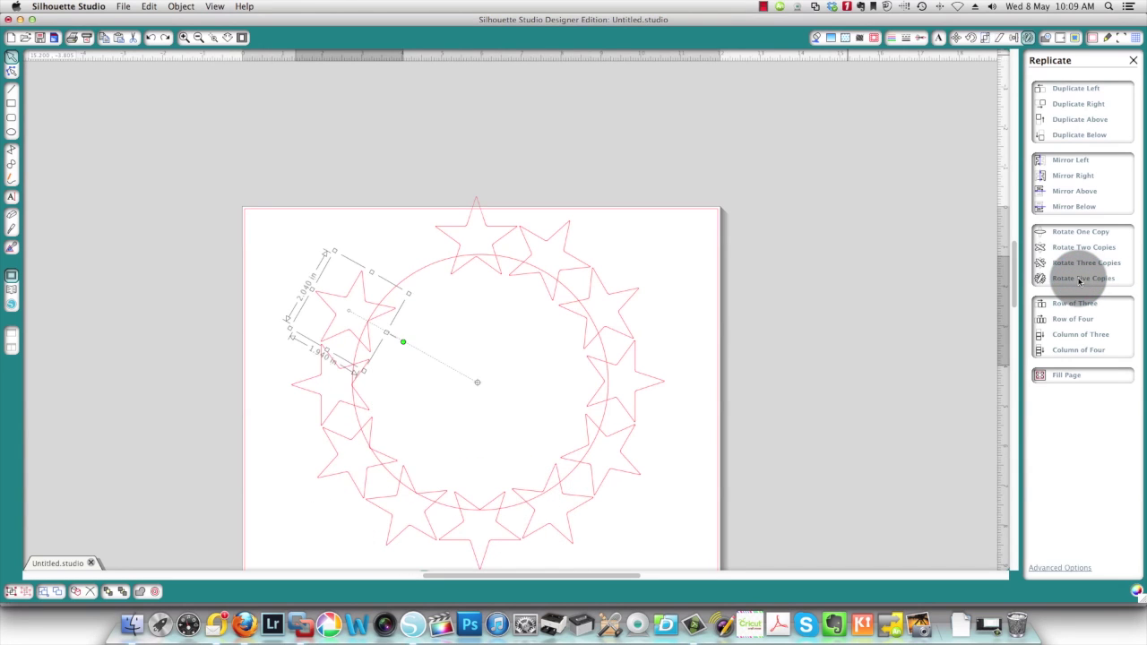
click(363, 445)
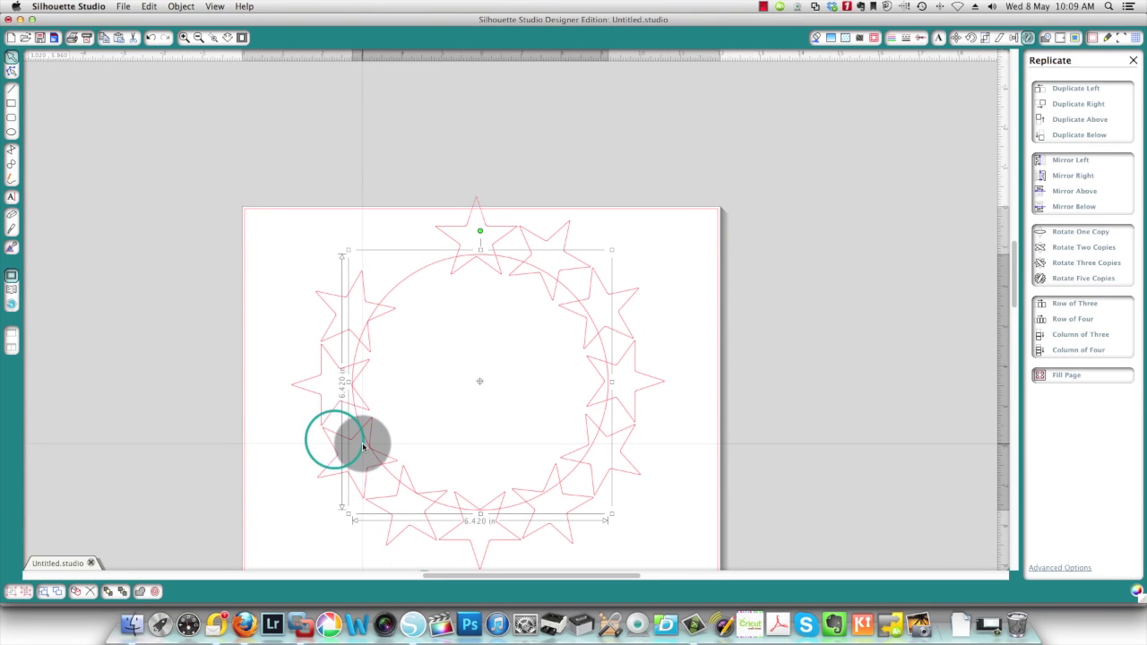
click(330, 439)
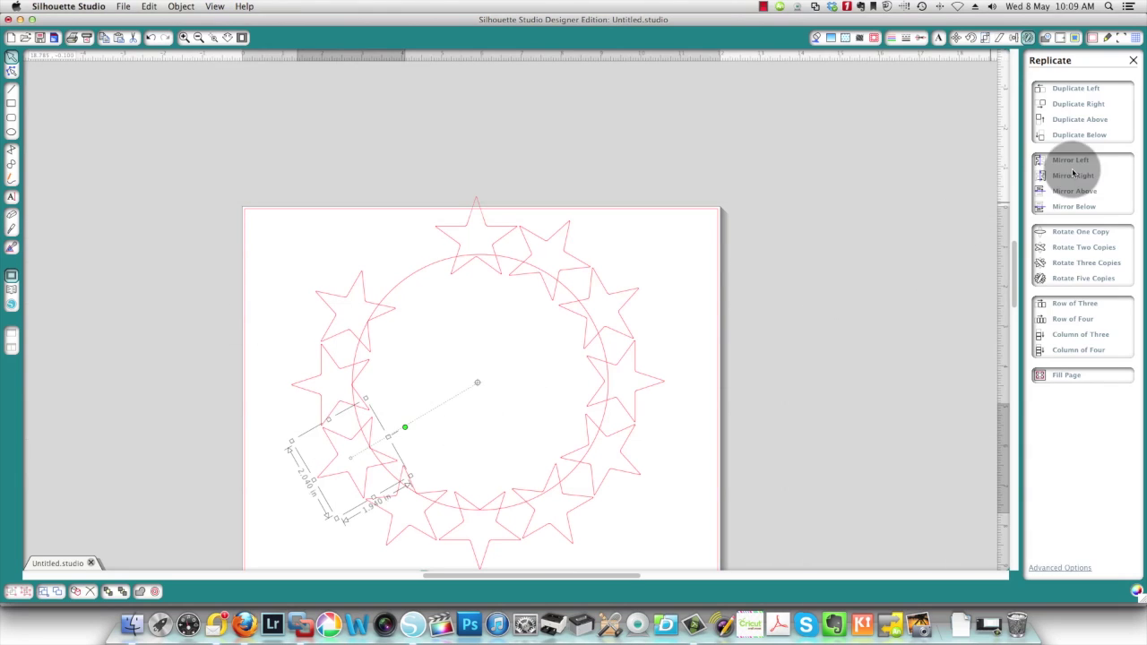
click(1078, 232)
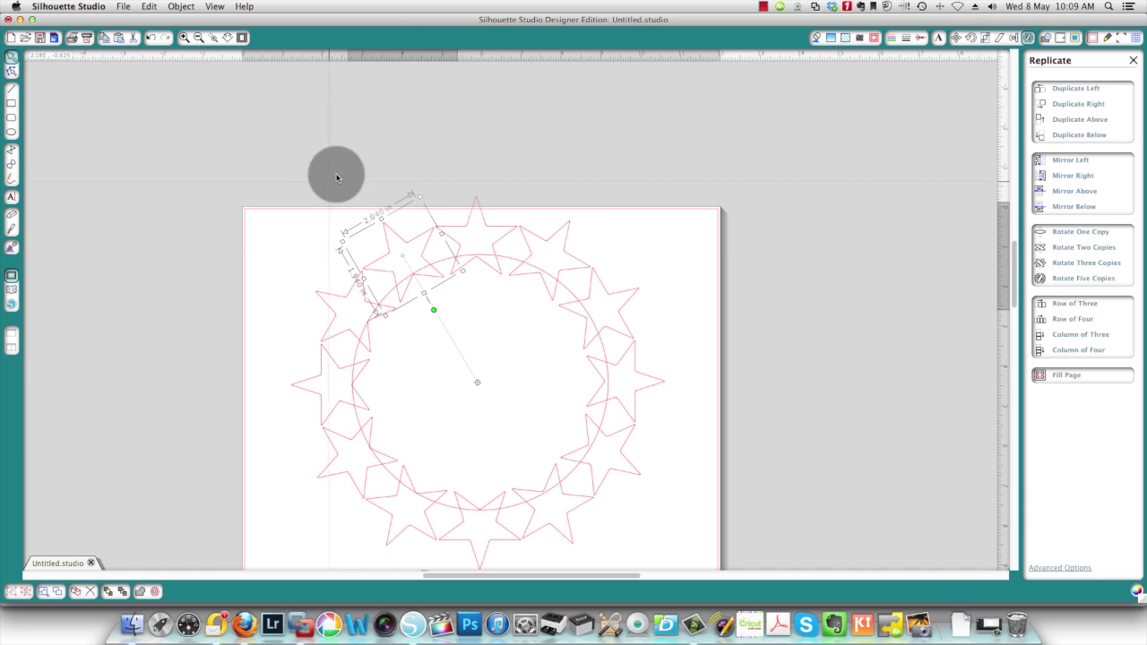
click(251, 161)
drag(227, 195, 636, 312)
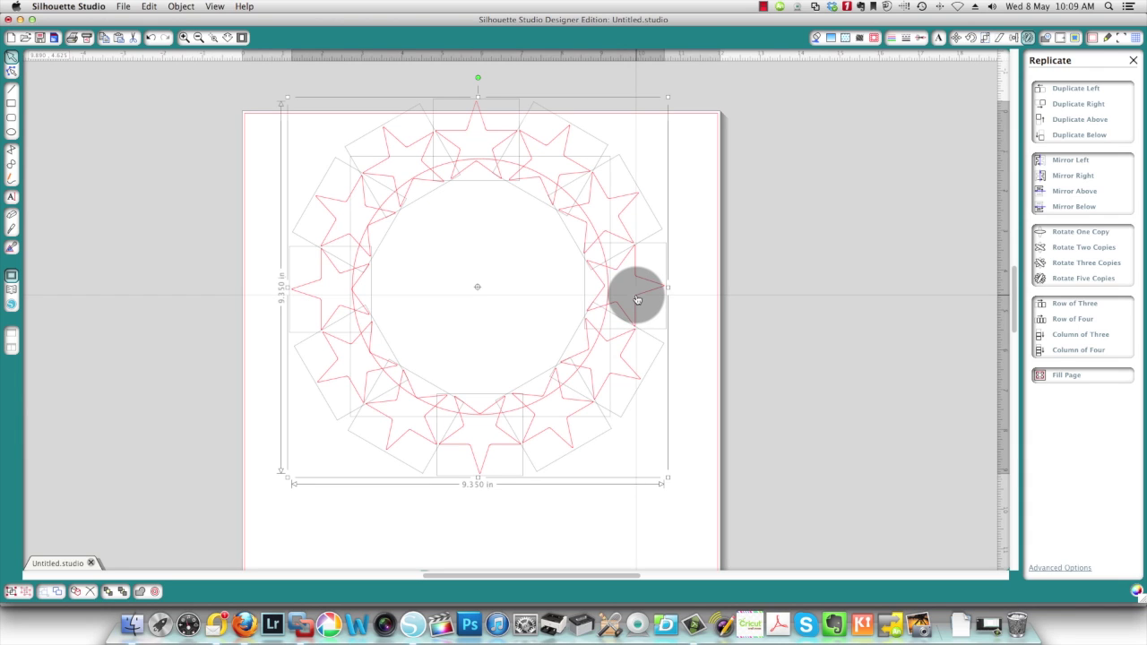
Weld the stars and circle into a single star-edged shape and give it a dark brown fill
right_click(636, 300)
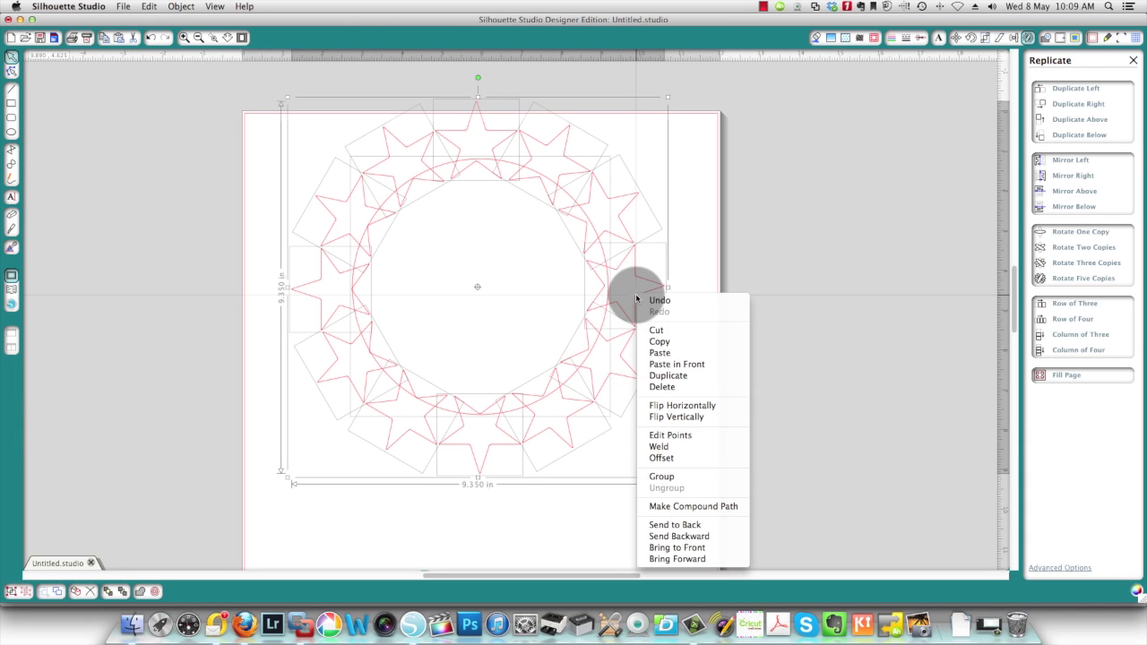
click(687, 448)
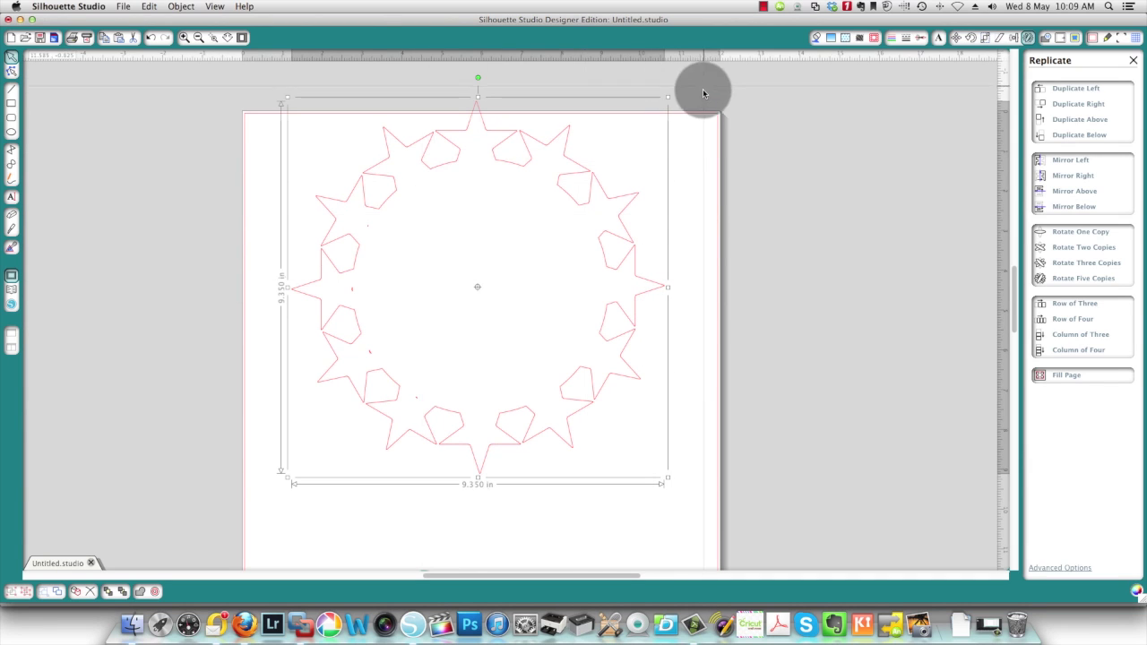
click(601, 190)
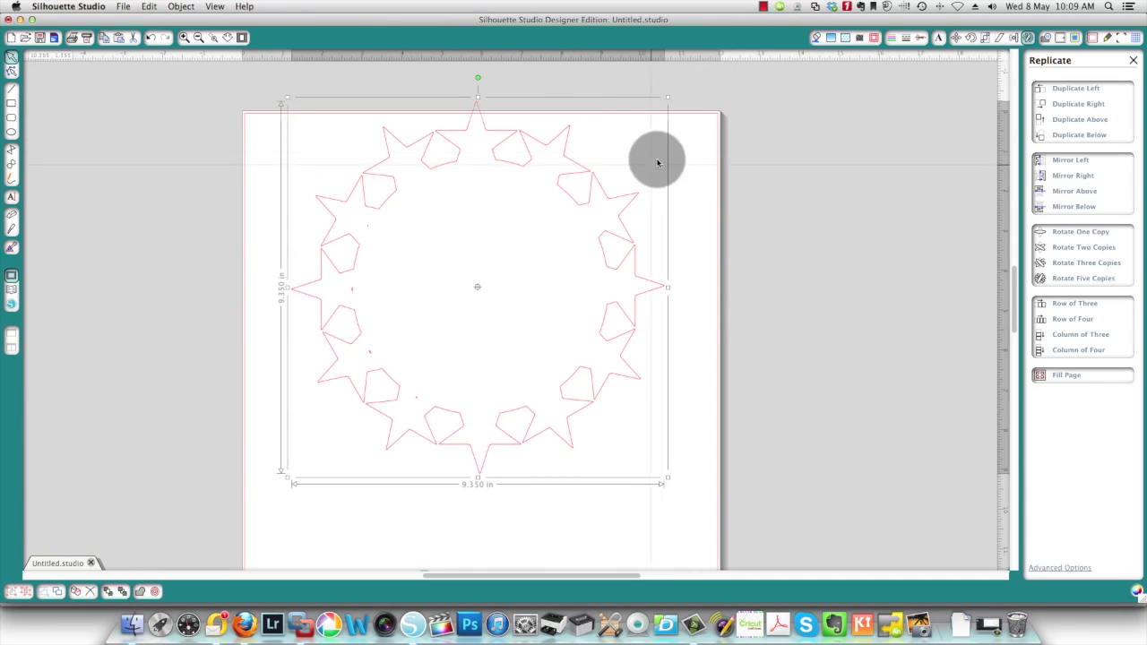
click(816, 38)
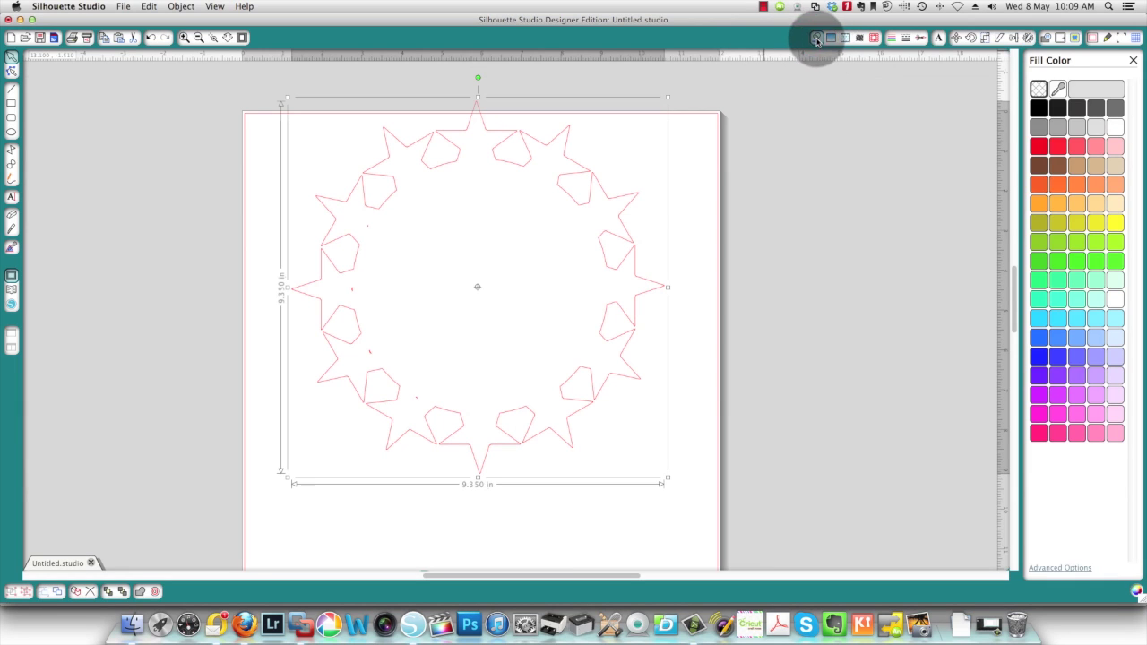
click(1039, 166)
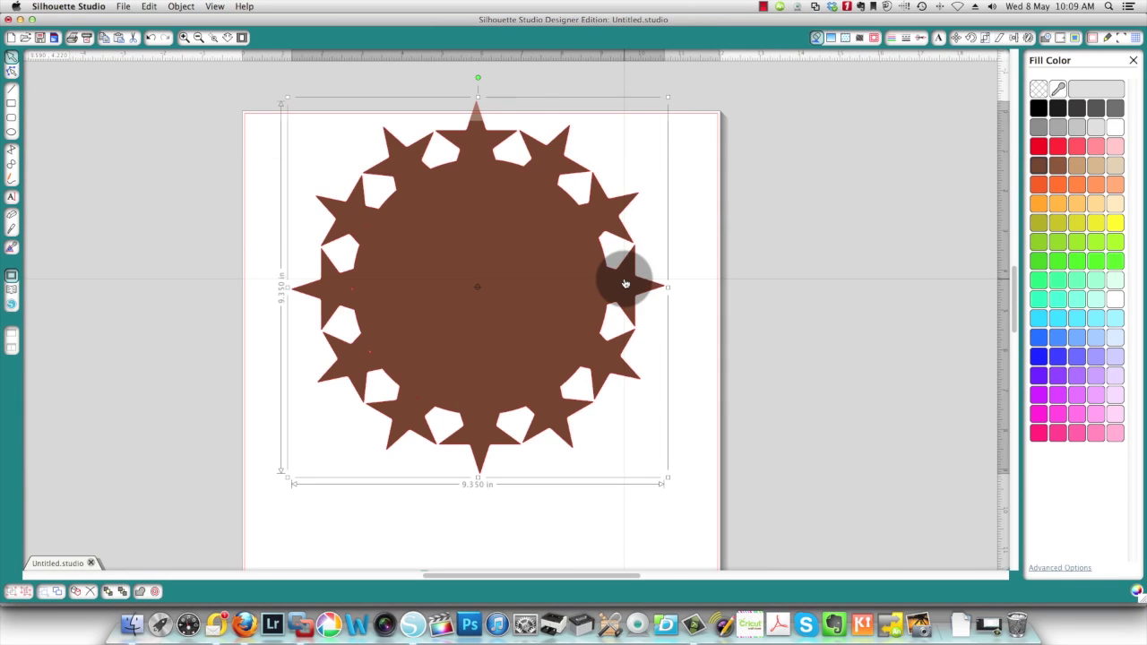